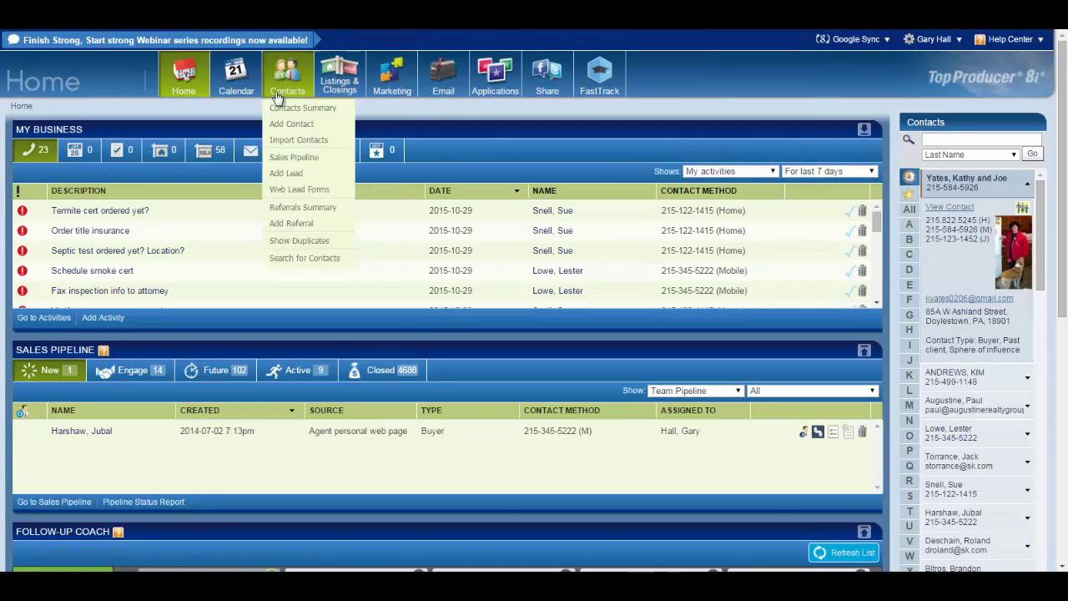
Show the mobile home tiles: Contacts, Follow-up Coach, My Business, Notes, Sales Pipeline, Properties
mouse_move(246, 102)
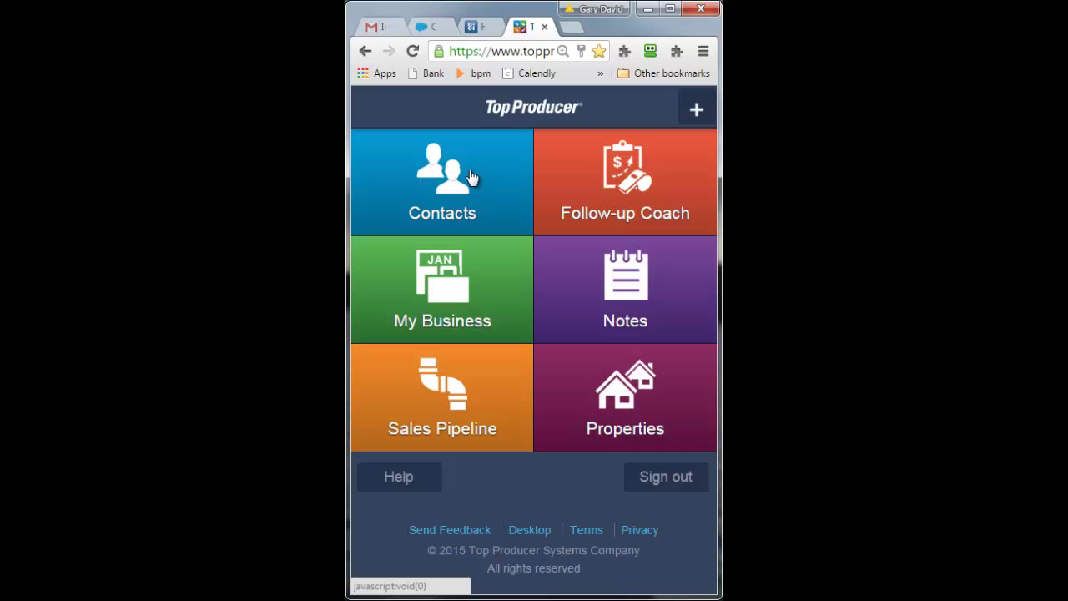
Open the Contacts list and show its type filter with Past client, Roster and Google
left_click(468, 177)
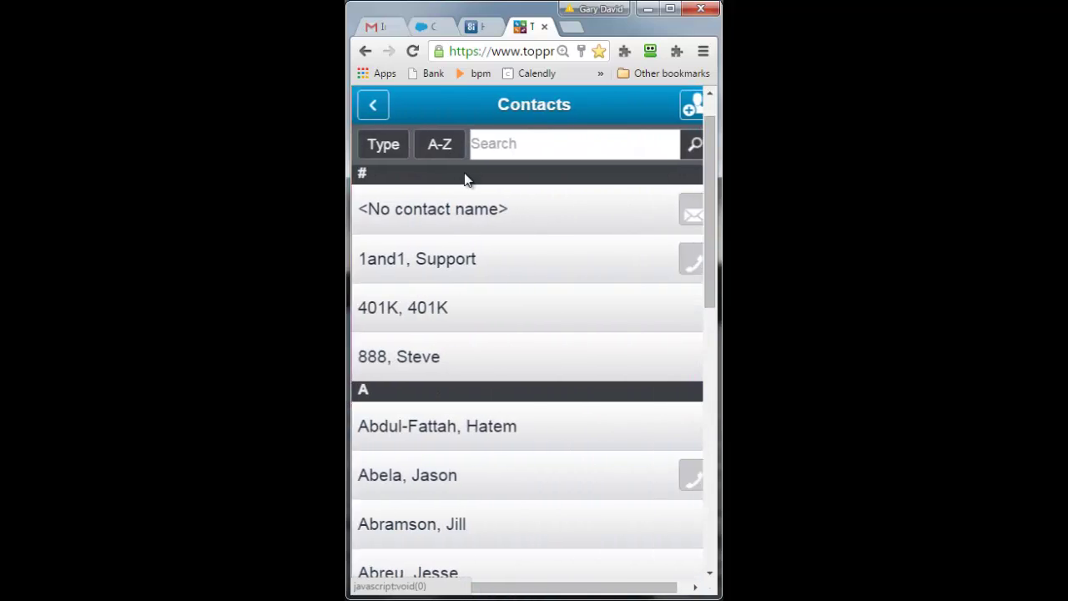
left_click(392, 155)
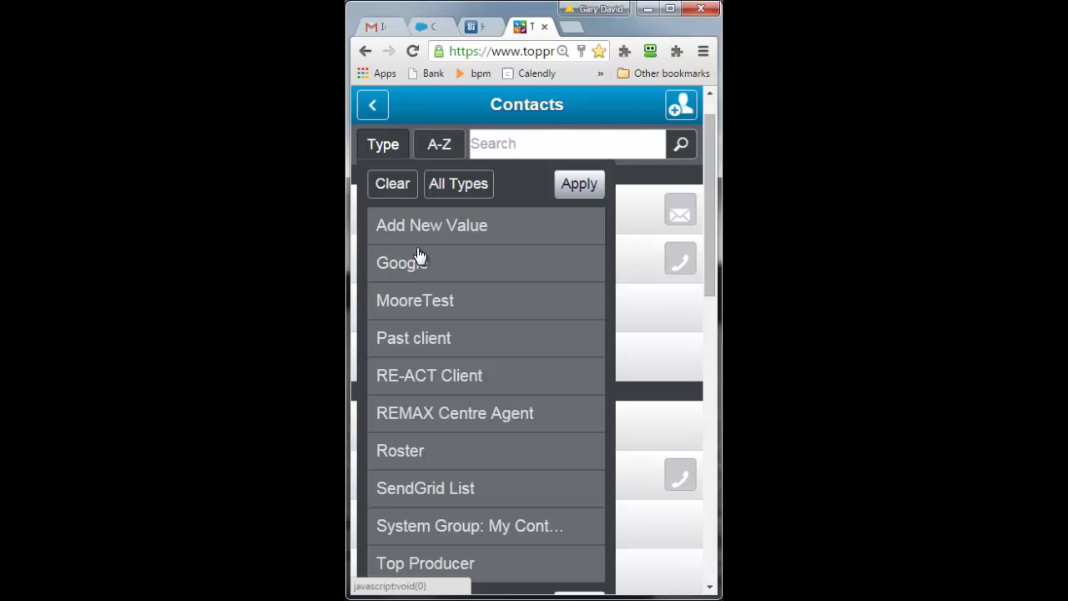
Search contacts by the household's surname and review its record's phones, address and birthday
left_click(511, 145)
type("yates")
key("Return")
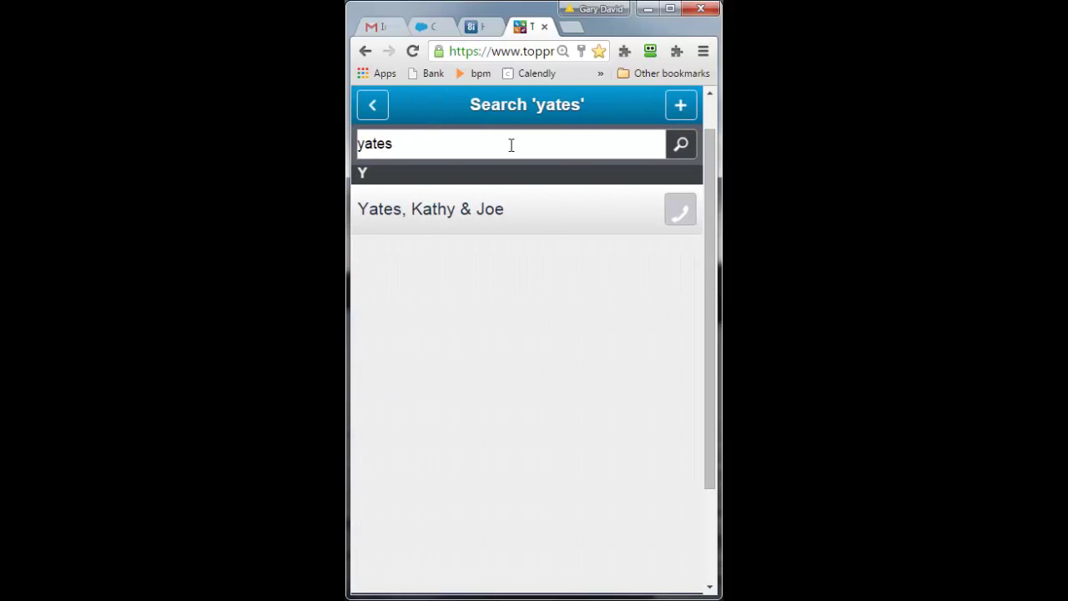
left_click(489, 216)
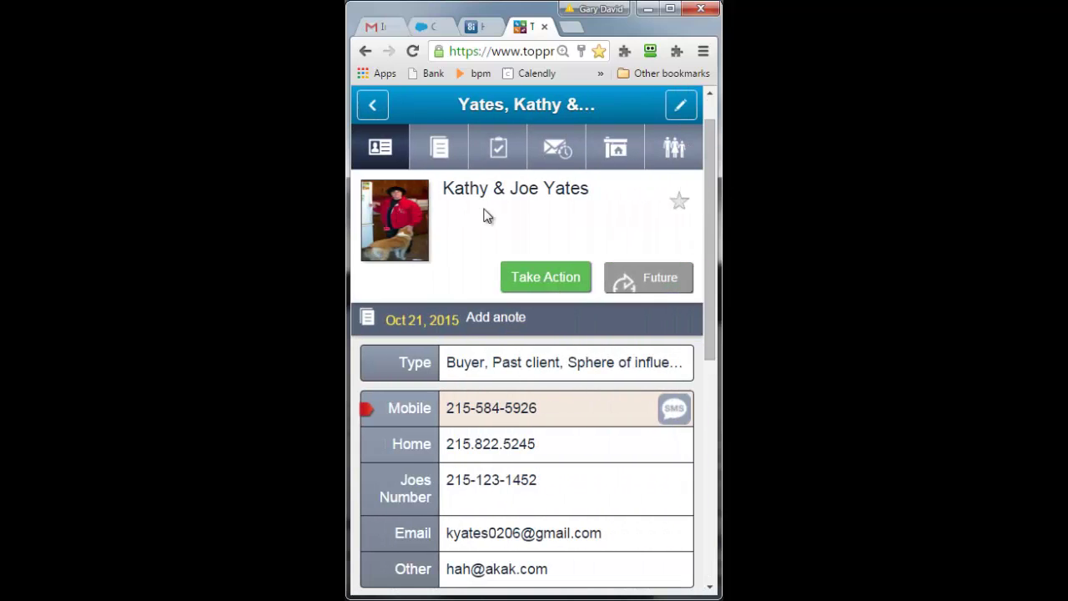
scroll(506, 353, "down", 1)
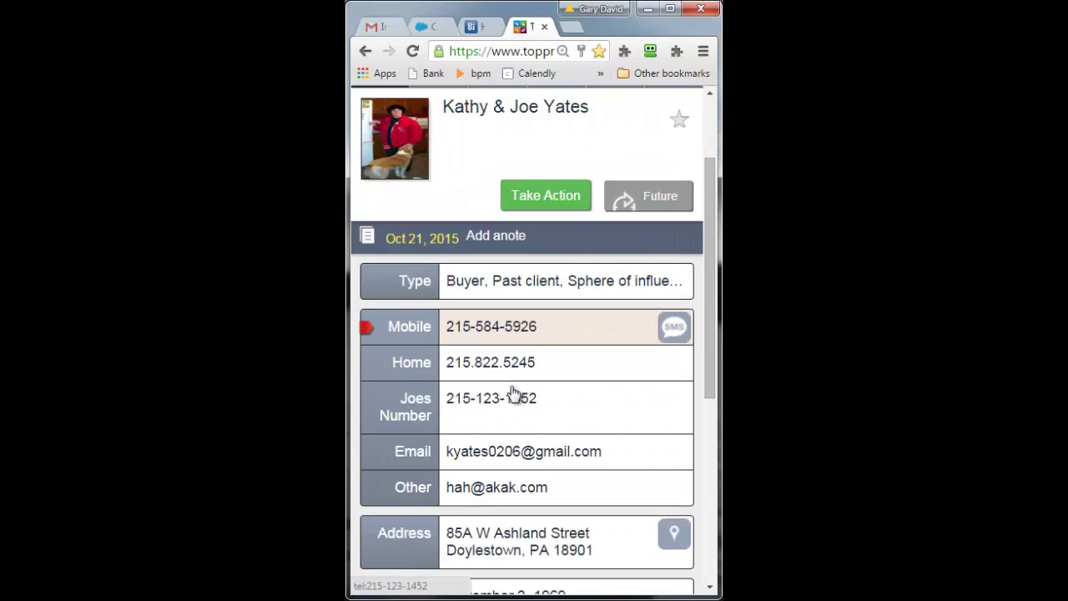
scroll(511, 393, "down", 1)
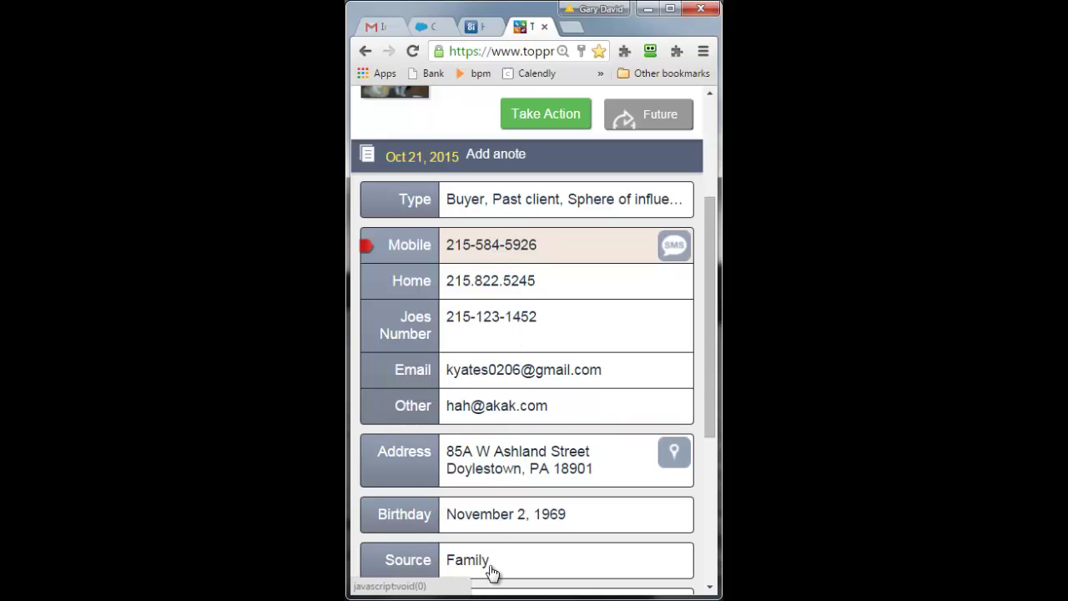
scroll(491, 571, "up", 2)
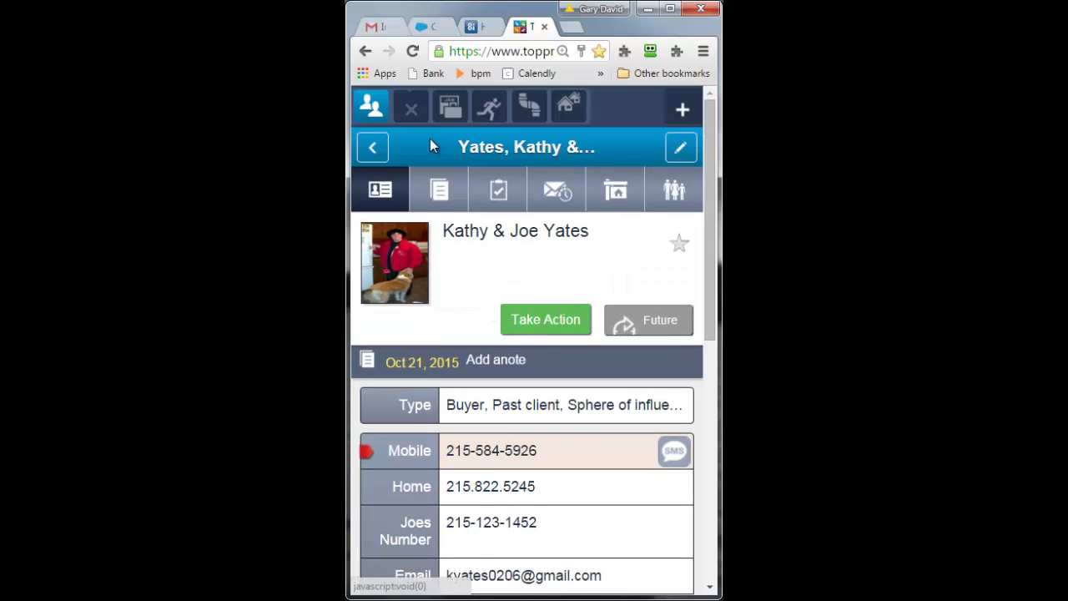
Review the contact's notes and completed tasks, including the Call made task details
left_click(439, 190)
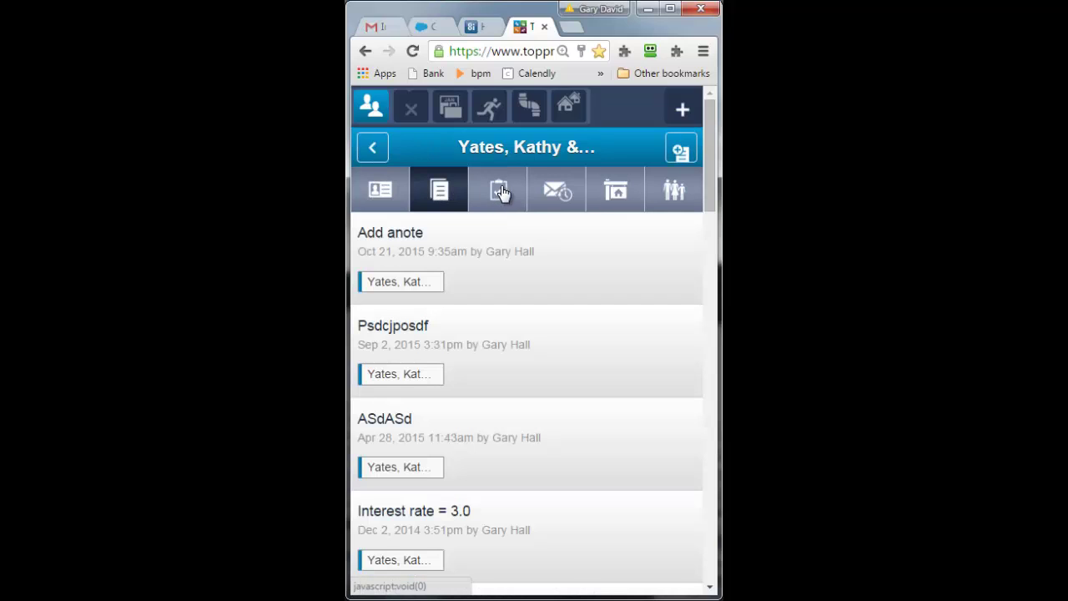
left_click(499, 192)
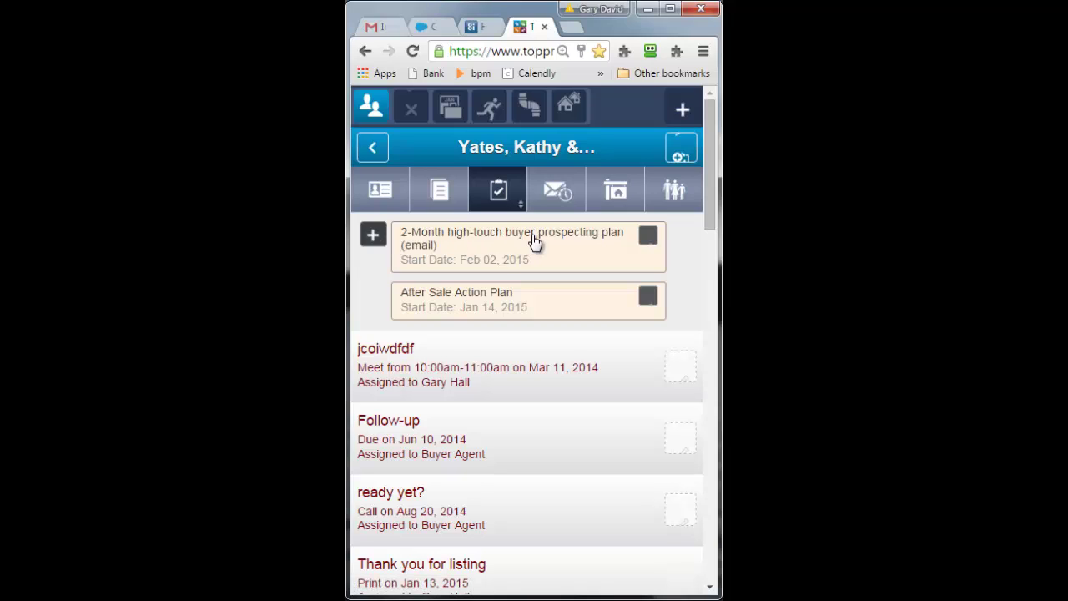
left_click(498, 192)
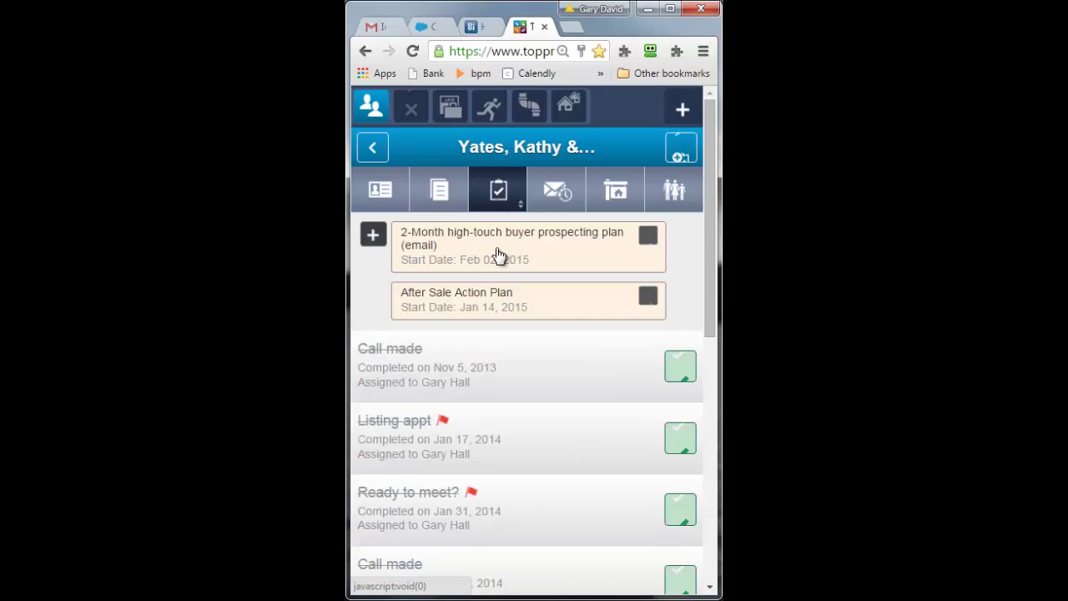
left_click(444, 370)
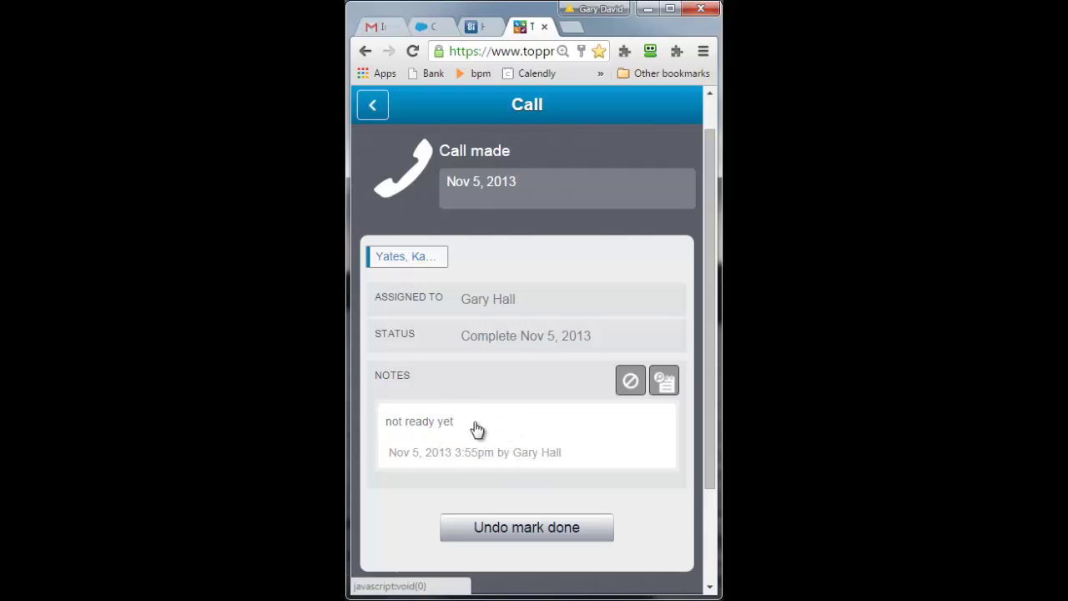
left_click(373, 106)
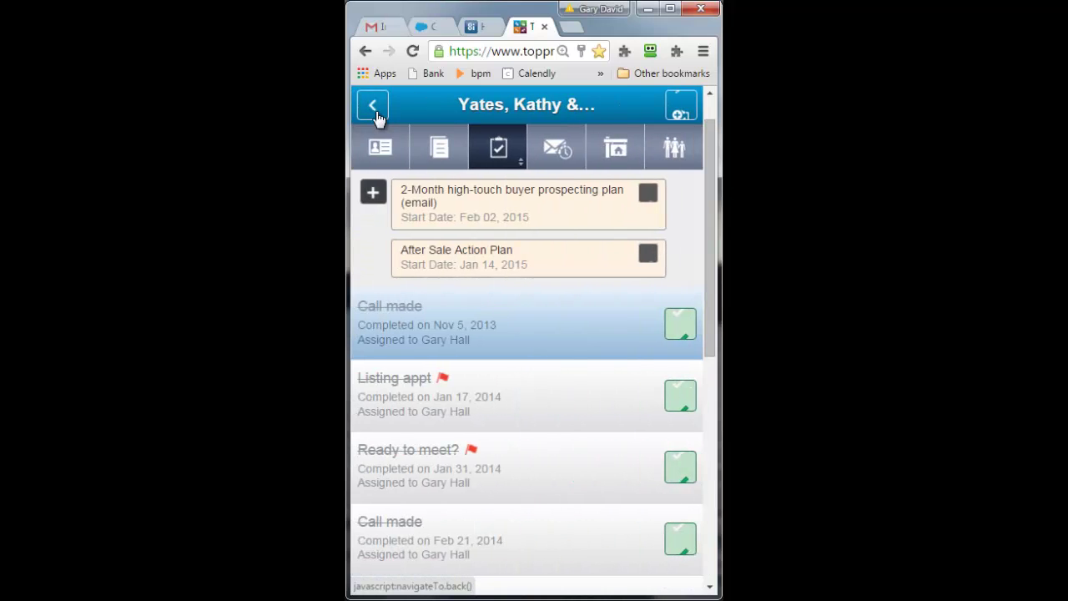
Check the contact's email tab, dismissing its alert, then view linked properties and family members
left_click(554, 150)
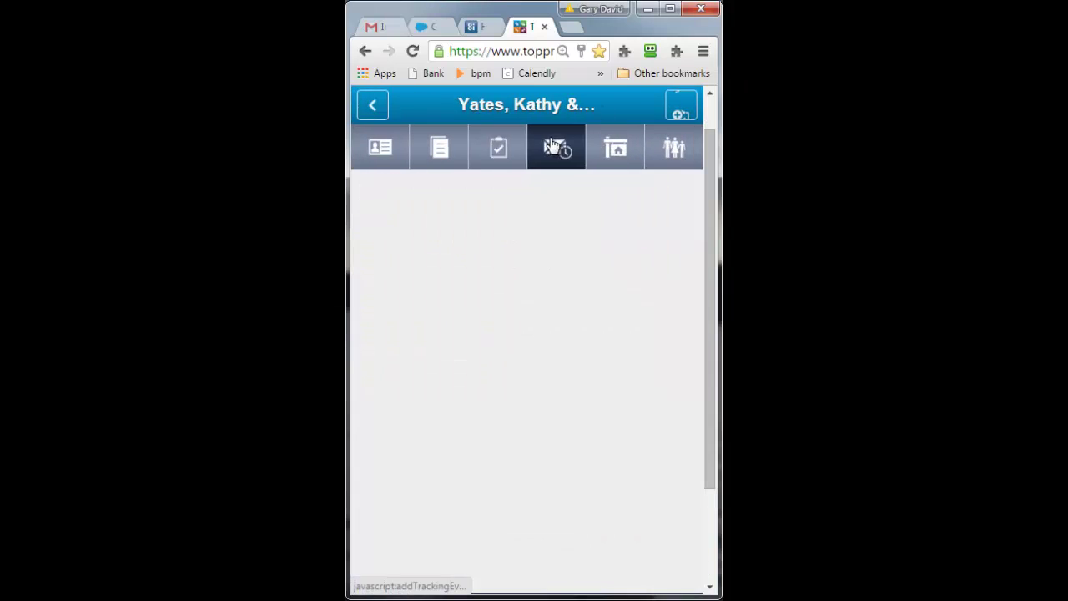
left_click(645, 183)
left_click(618, 155)
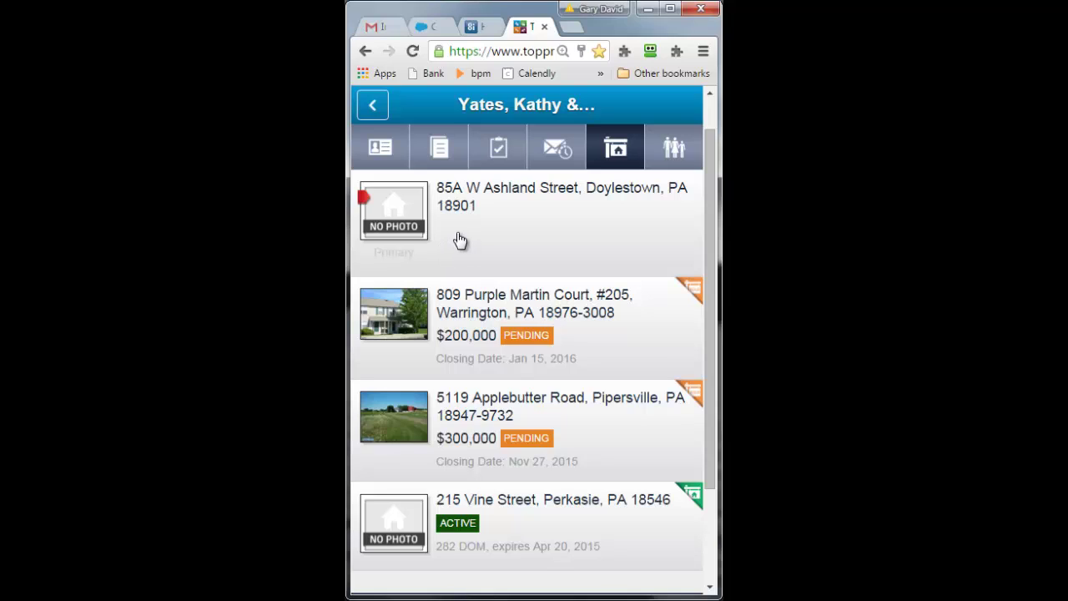
left_click(675, 152)
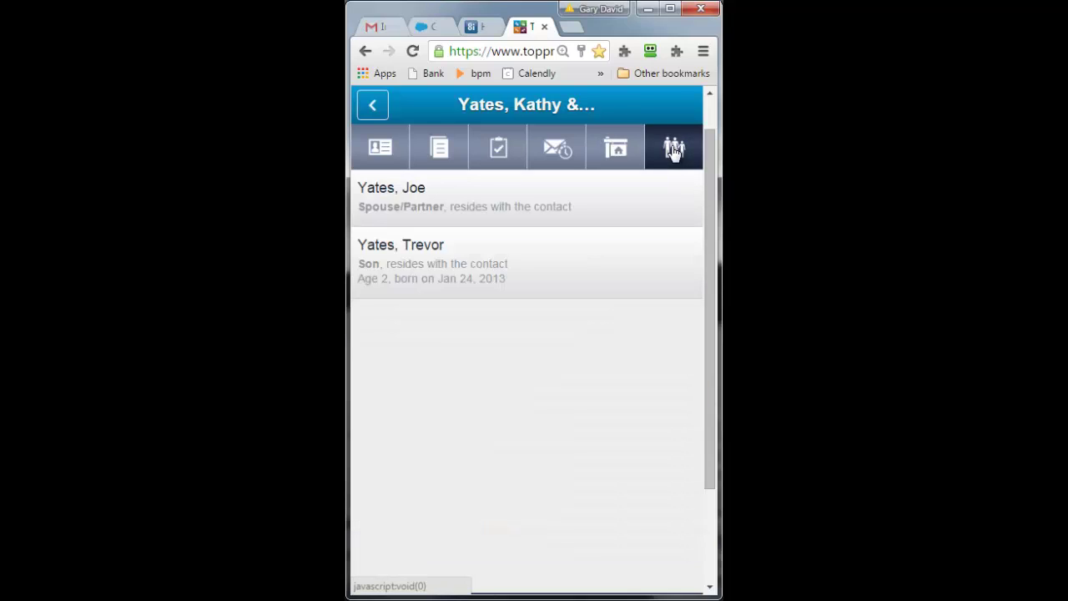
Return through the search results and contacts list to the home screen
left_click(372, 109)
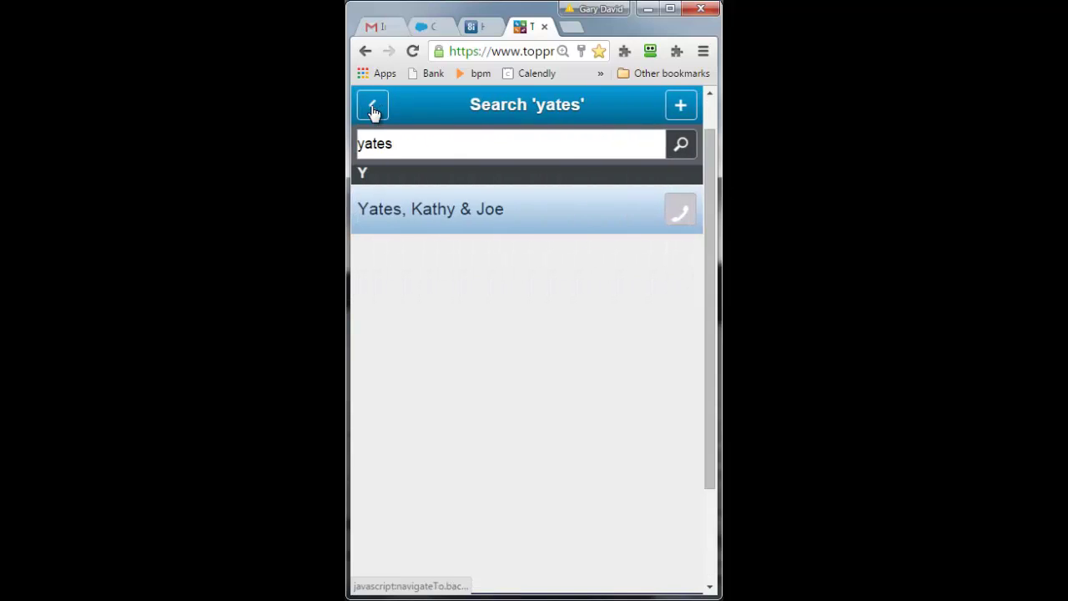
left_click(372, 109)
left_click(372, 109)
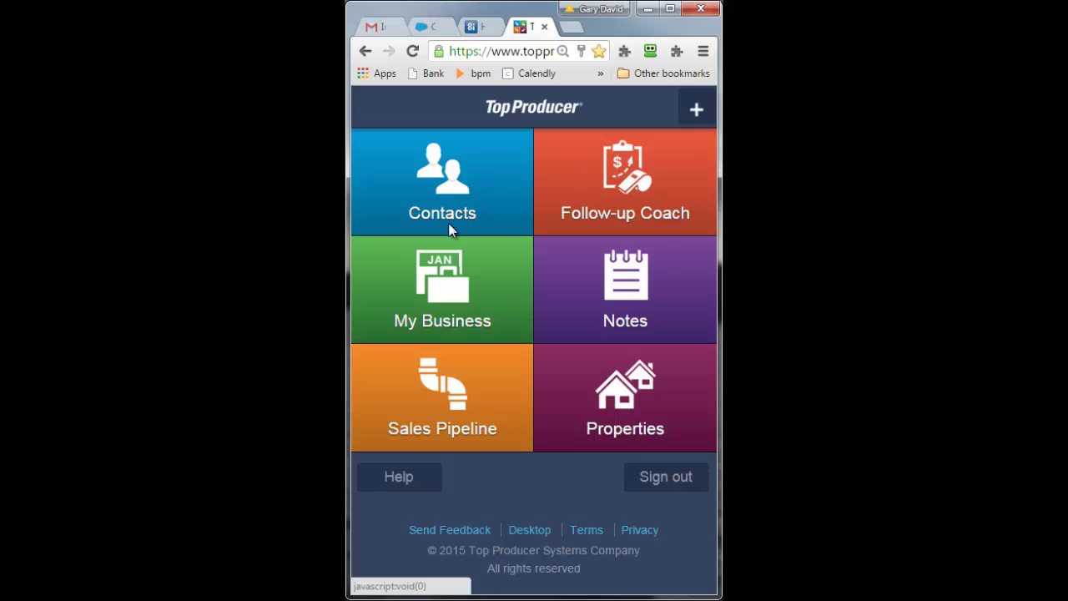
Start an Appointment in the My Business 10 am slot on Oct 29, 2015
left_click(440, 280)
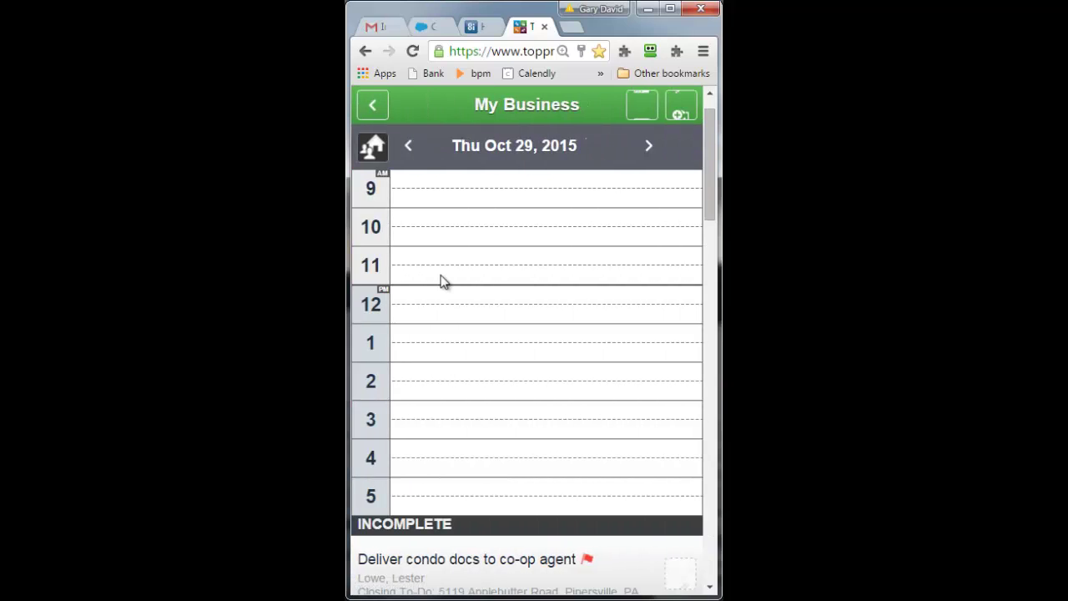
left_click(479, 226)
left_click(415, 192)
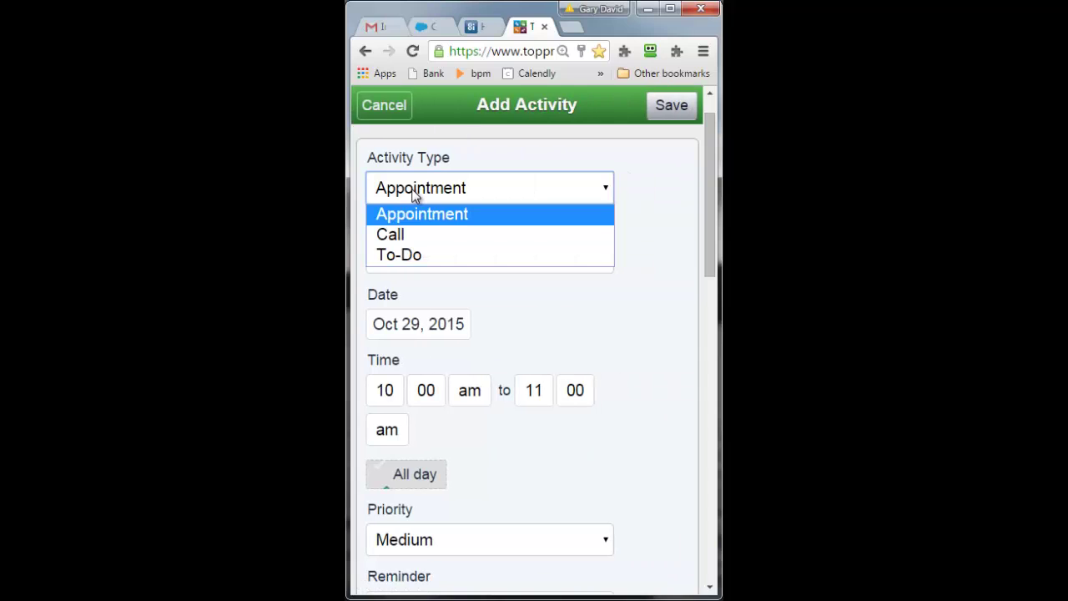
left_click(415, 192)
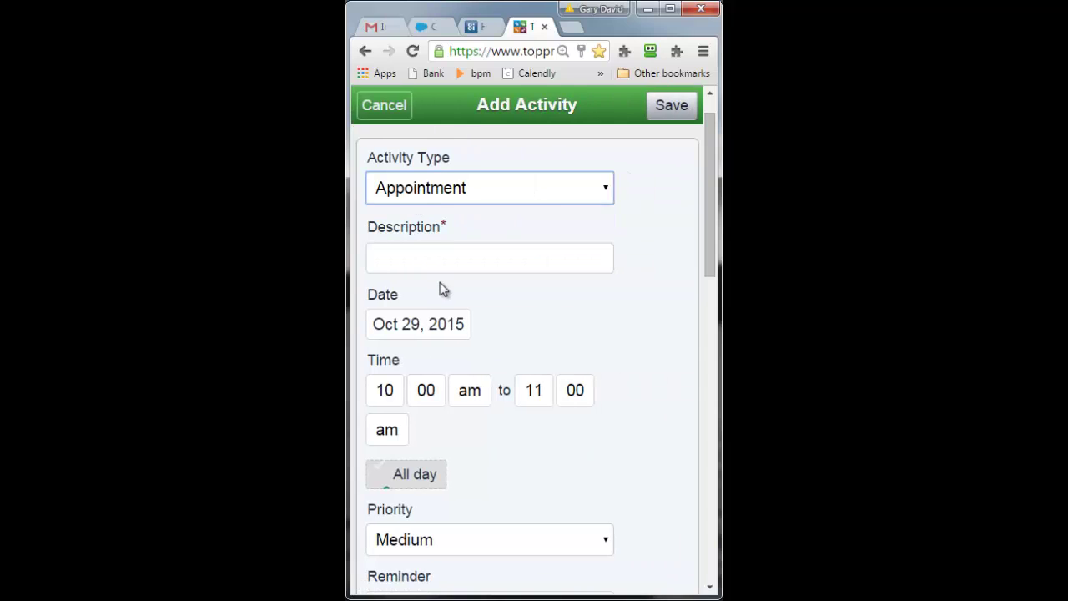
scroll(440, 282, "down", 3)
scroll(478, 251, "down", 4)
Link the first contact under A to the new appointment
left_click(383, 176)
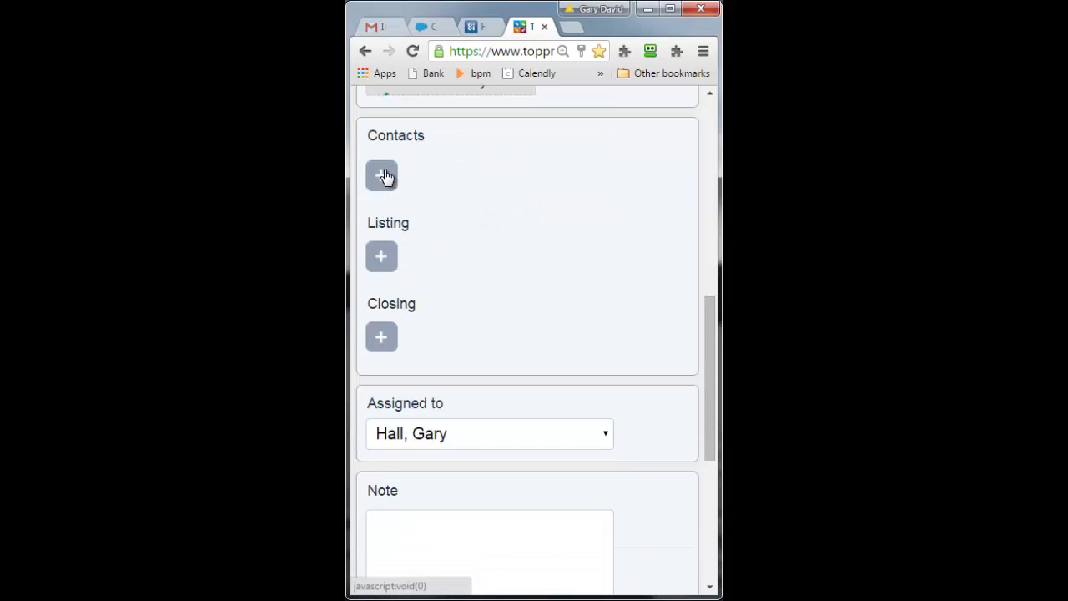
left_click(383, 176)
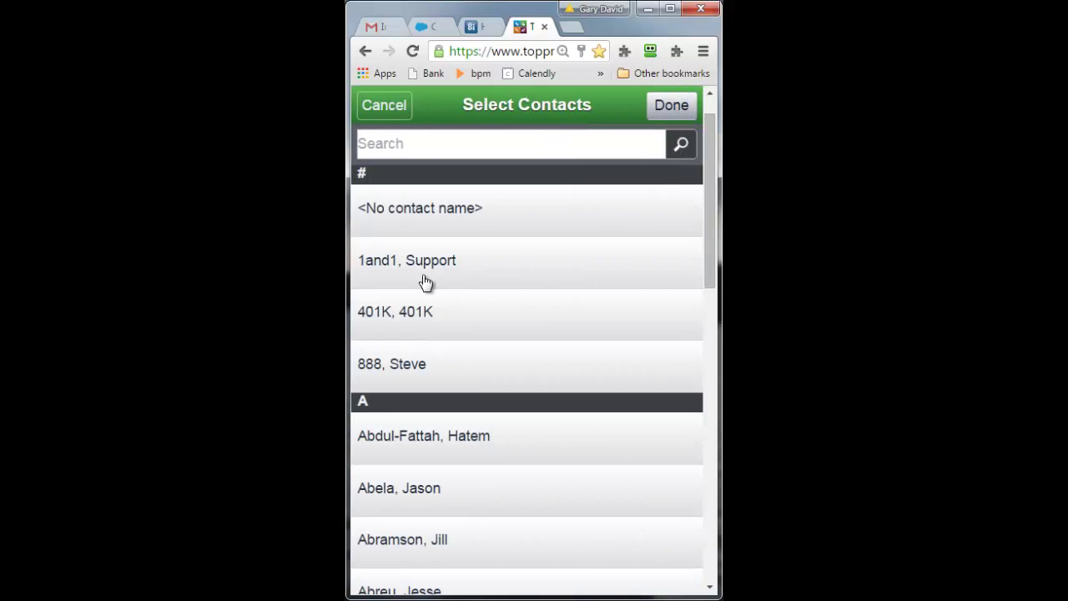
left_click(432, 438)
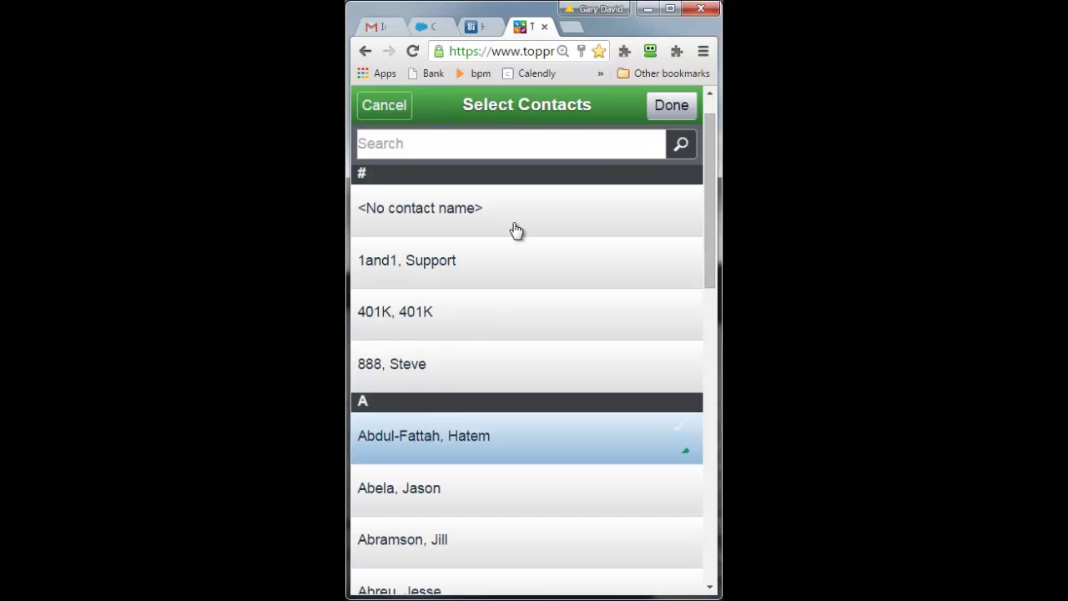
left_click(677, 106)
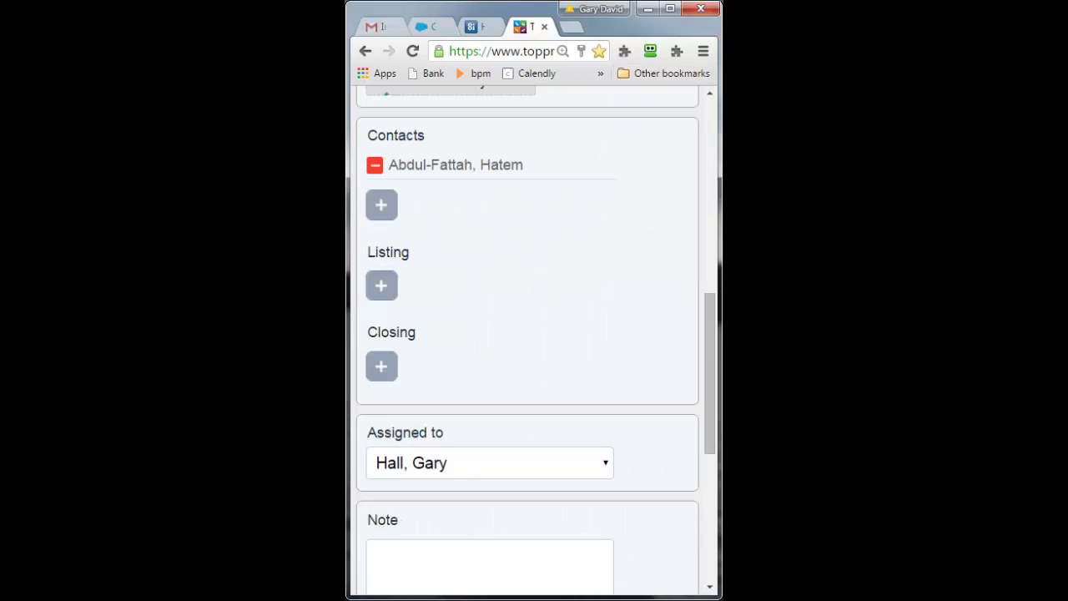
Attach a listing property, then swap it for the pending closing property
left_click(385, 288)
left_click(428, 287)
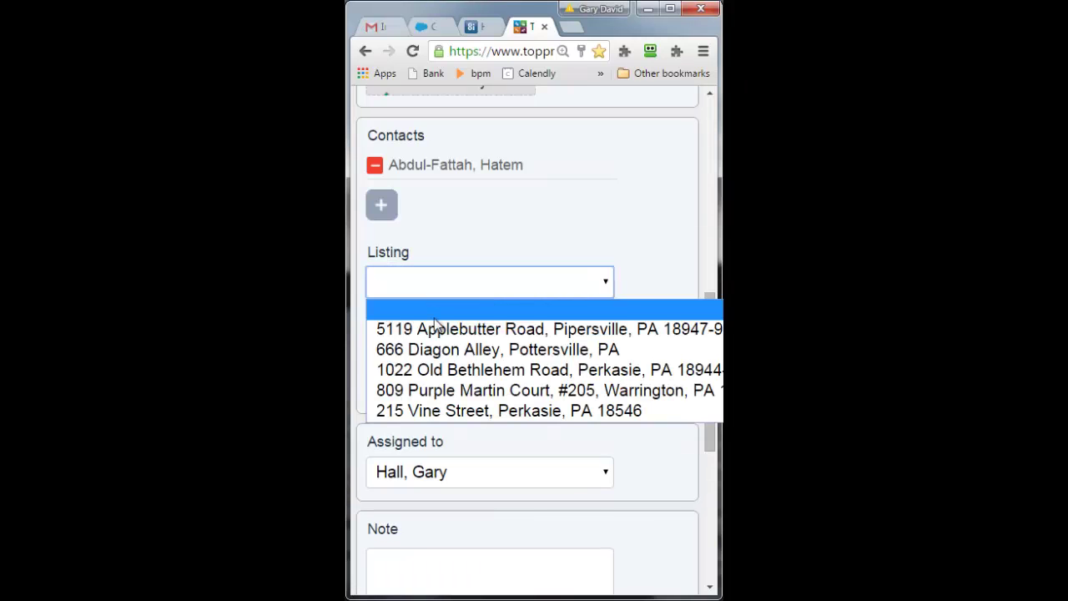
left_click(440, 376)
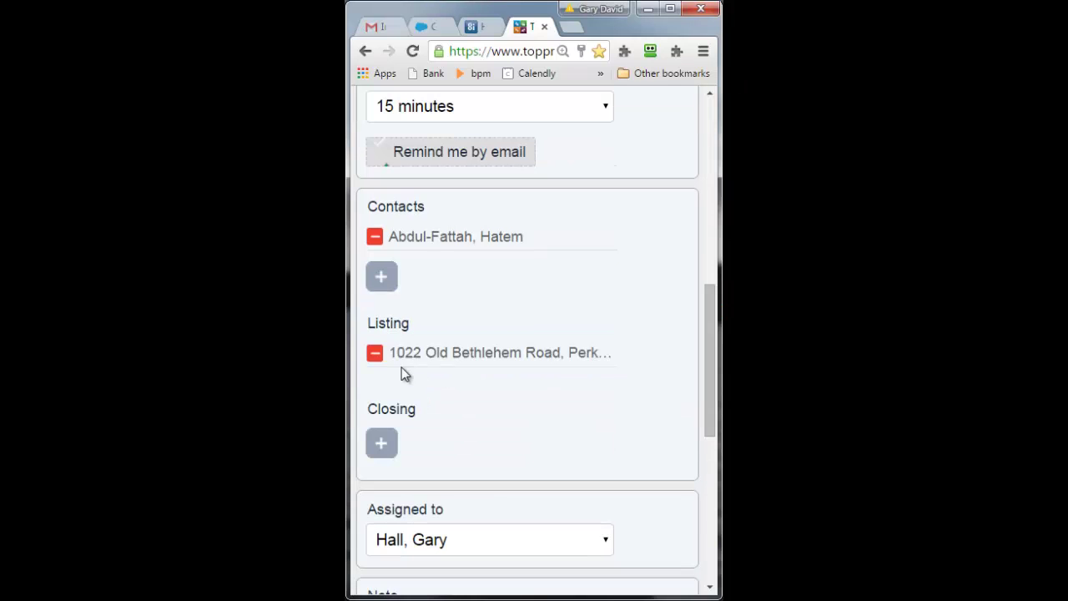
left_click(382, 443)
left_click(573, 192)
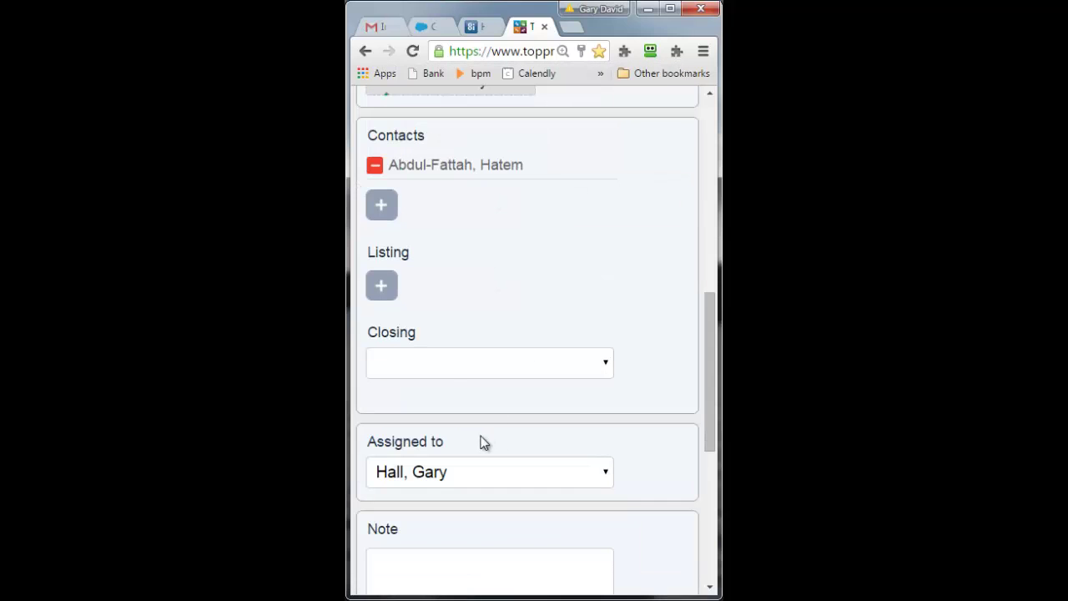
left_click(425, 368)
left_click(432, 429)
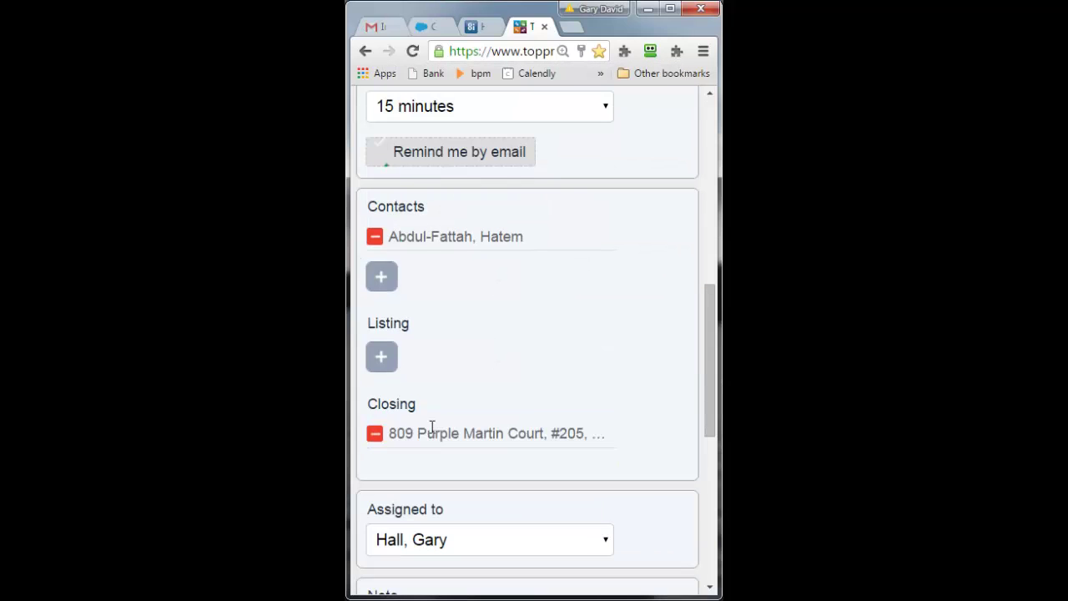
Review the activity types, then cancel the appointment without saving
scroll(533, 346, "up", 5)
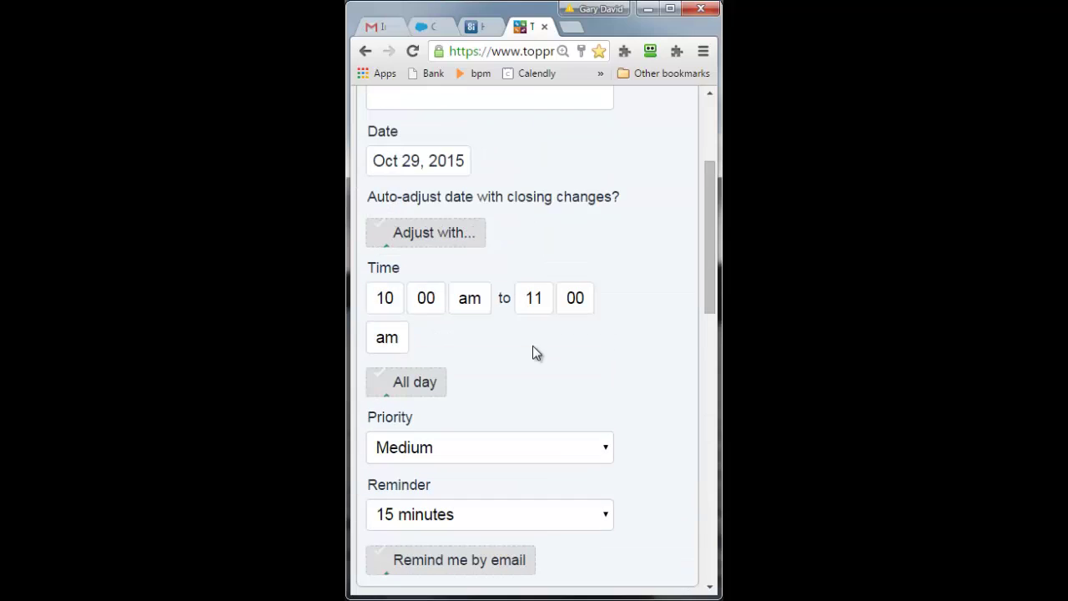
scroll(535, 351, "up", 3)
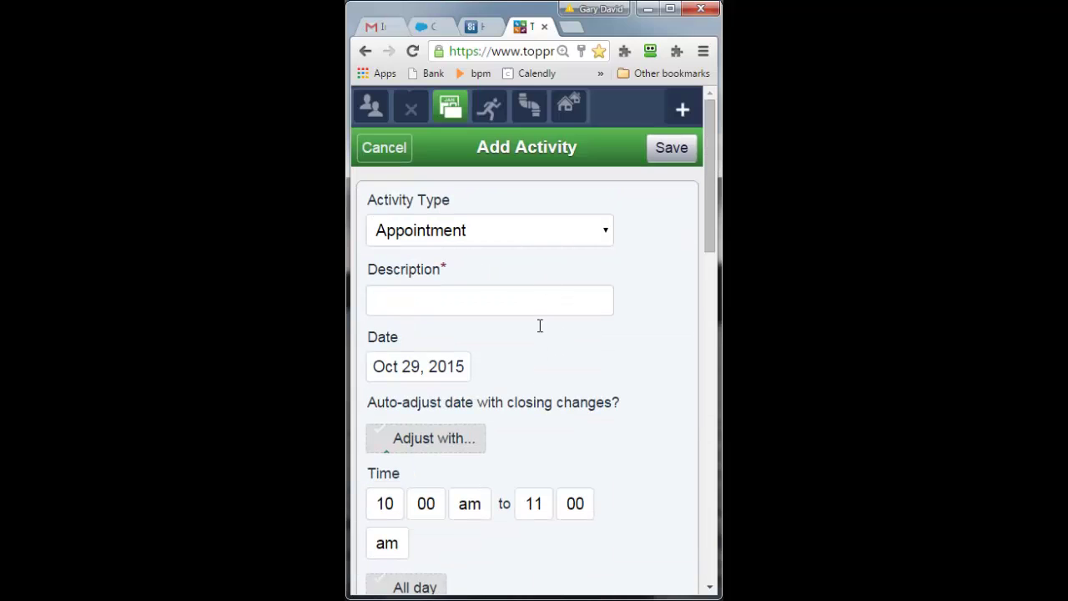
left_click(449, 240)
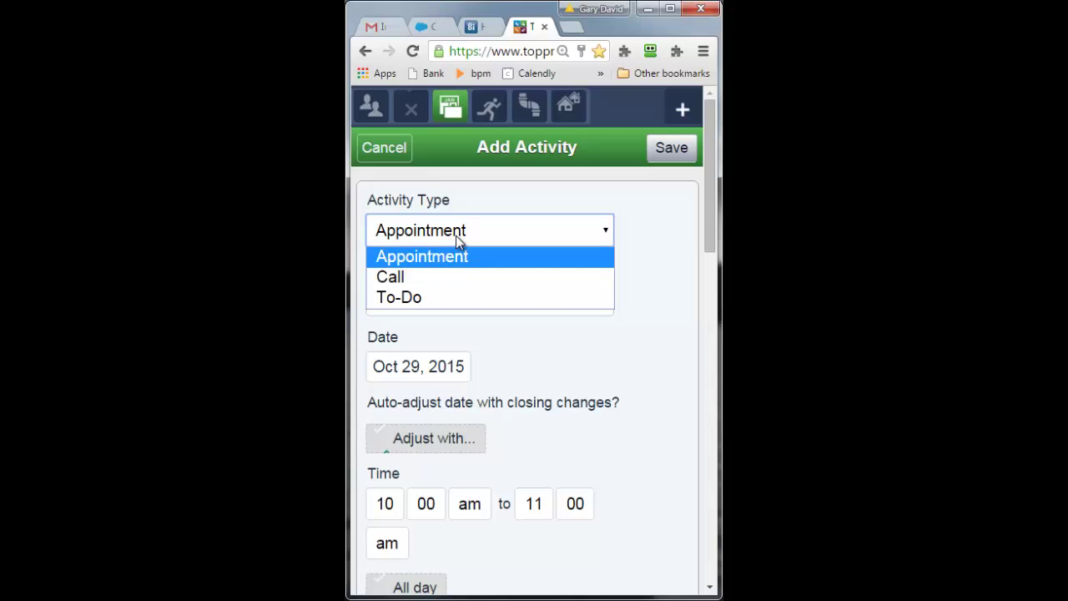
left_click(385, 147)
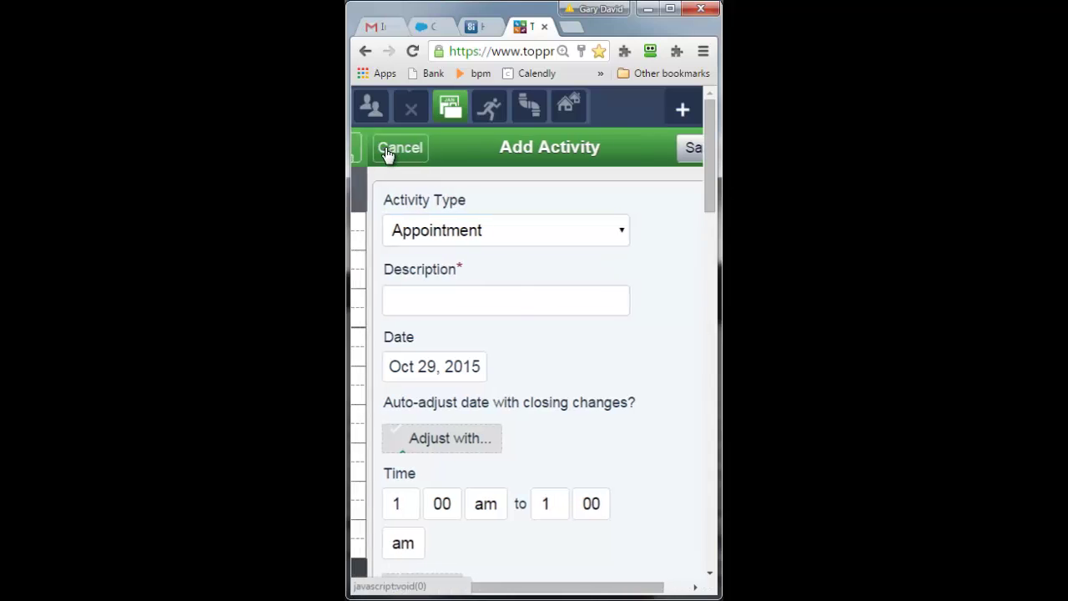
Browse the My Business to-do list and return to the home menu
left_click(368, 103)
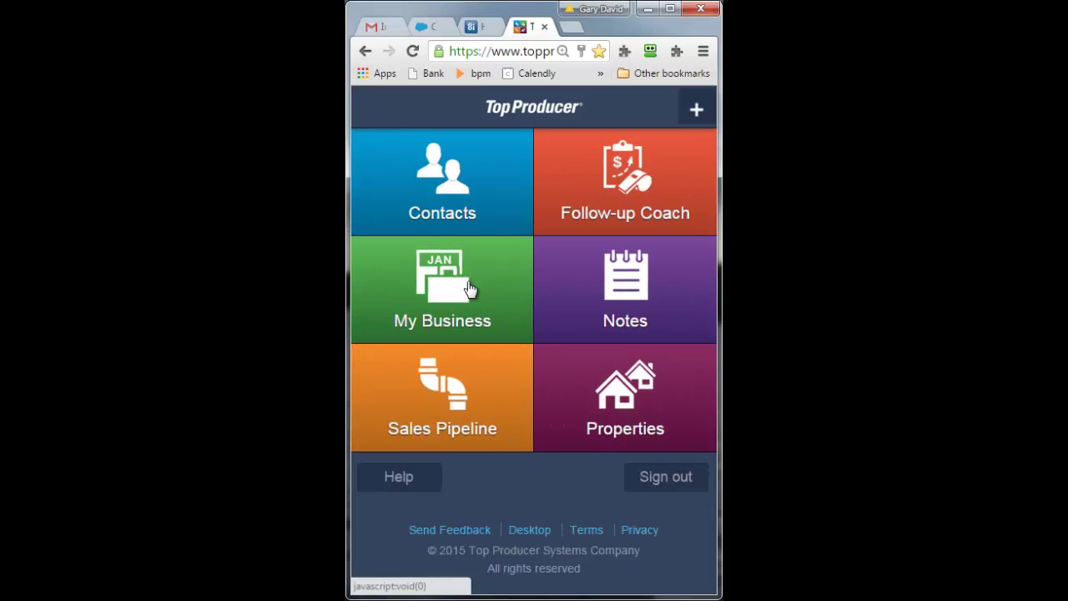
left_click(469, 288)
scroll(470, 522, "down", 2)
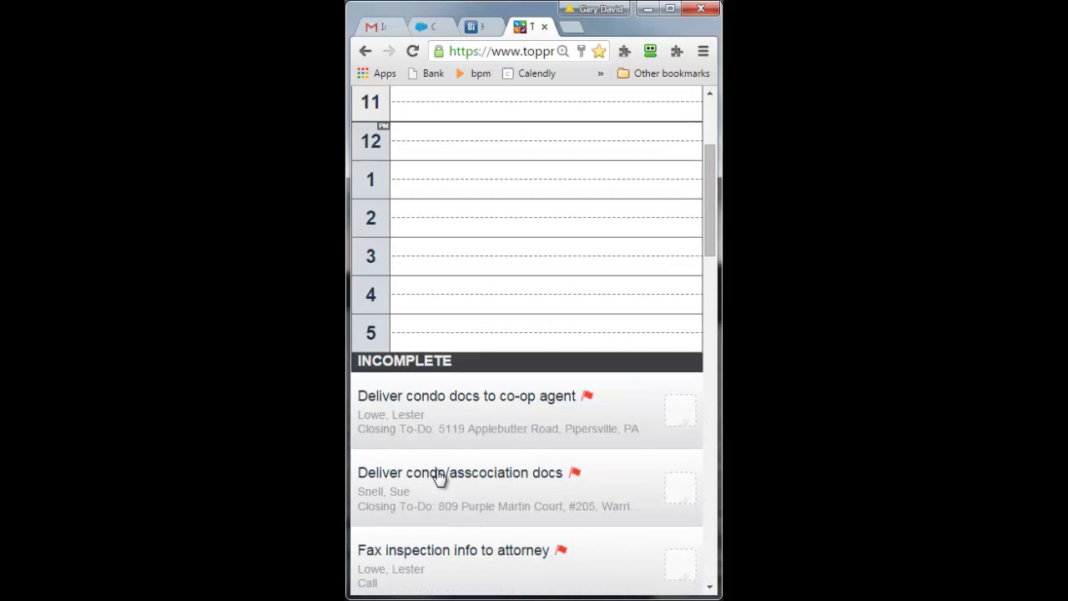
scroll(432, 207, "up", 2)
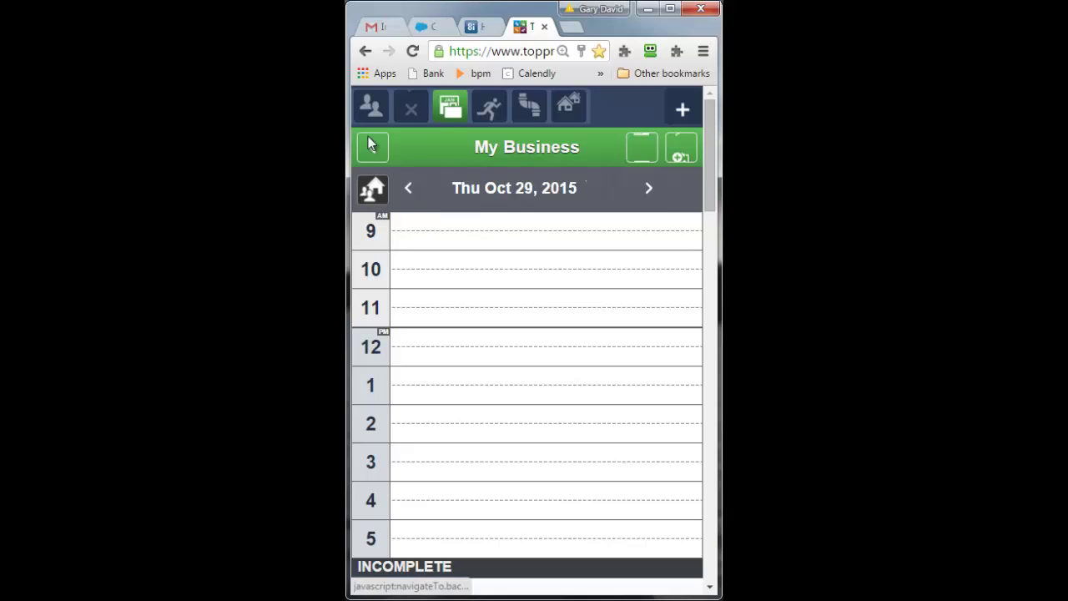
left_click(371, 159)
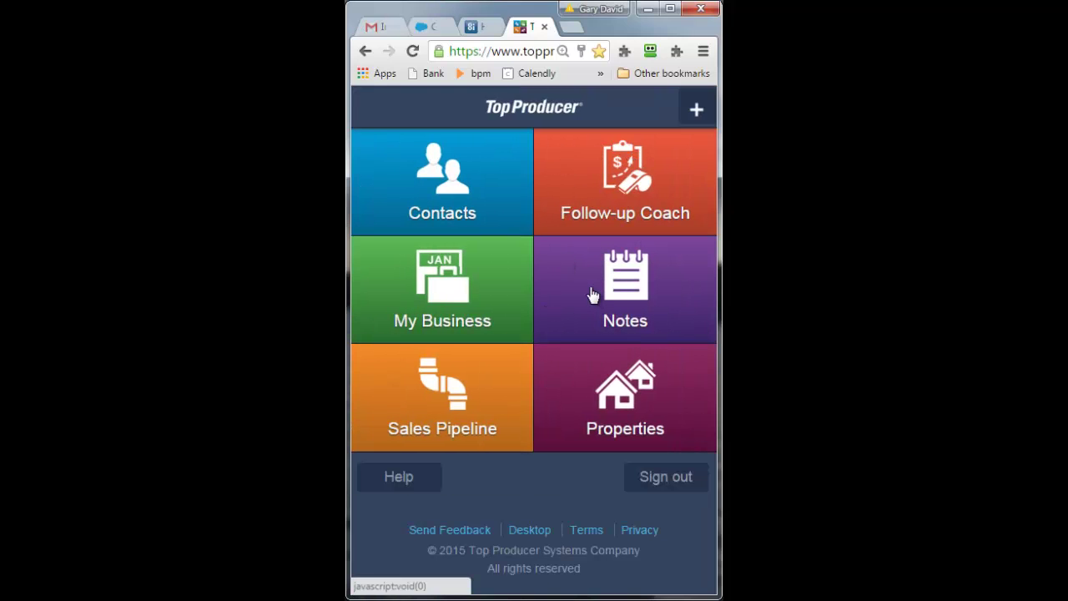
Look over the Notes list and its filter options, then go back home
left_click(632, 290)
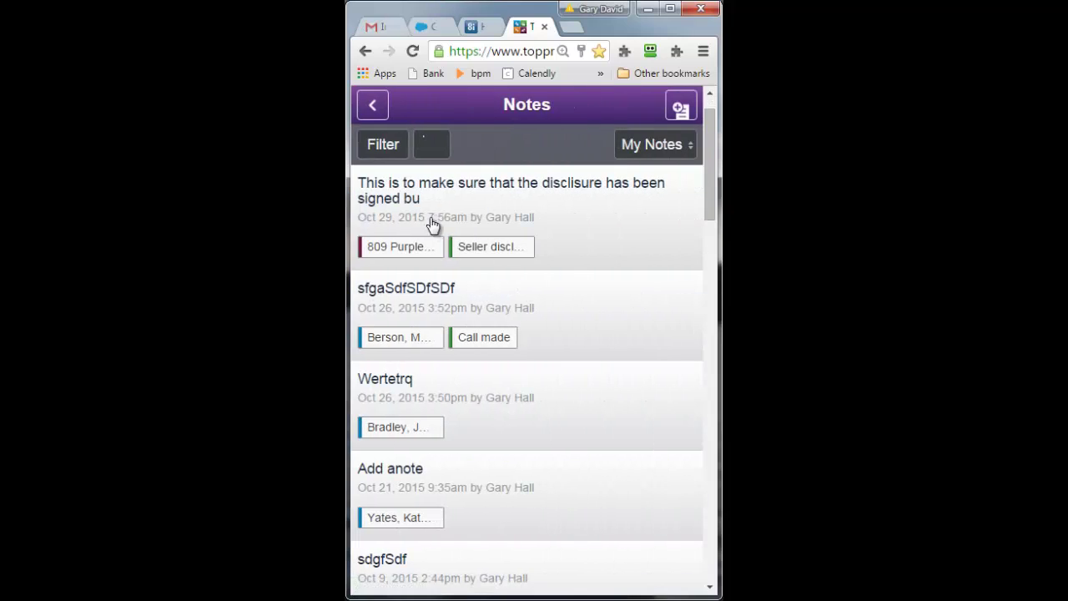
left_click(390, 147)
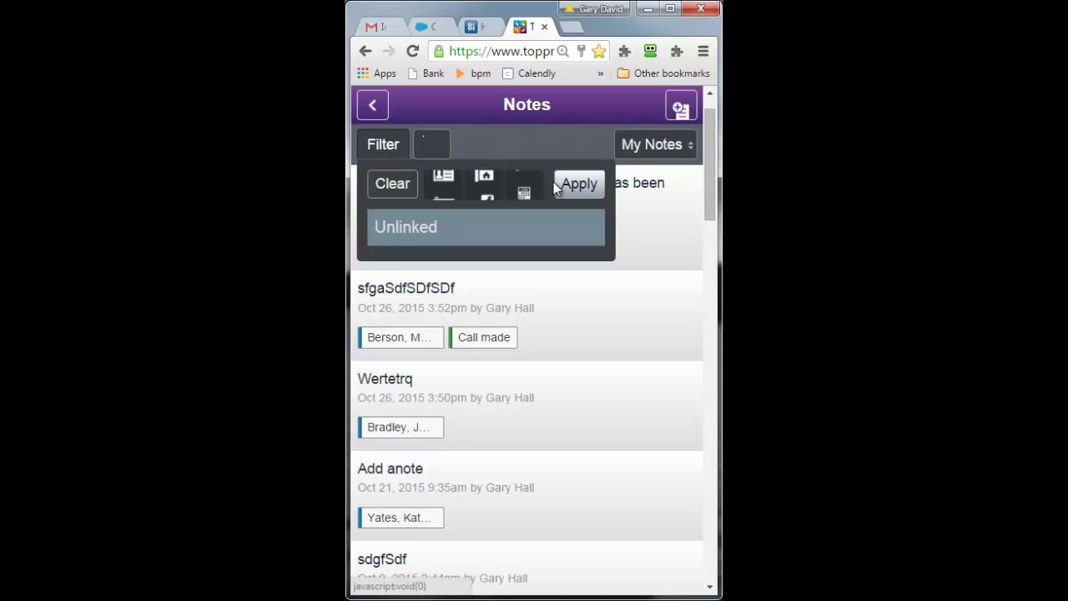
left_click(370, 111)
left_click(372, 111)
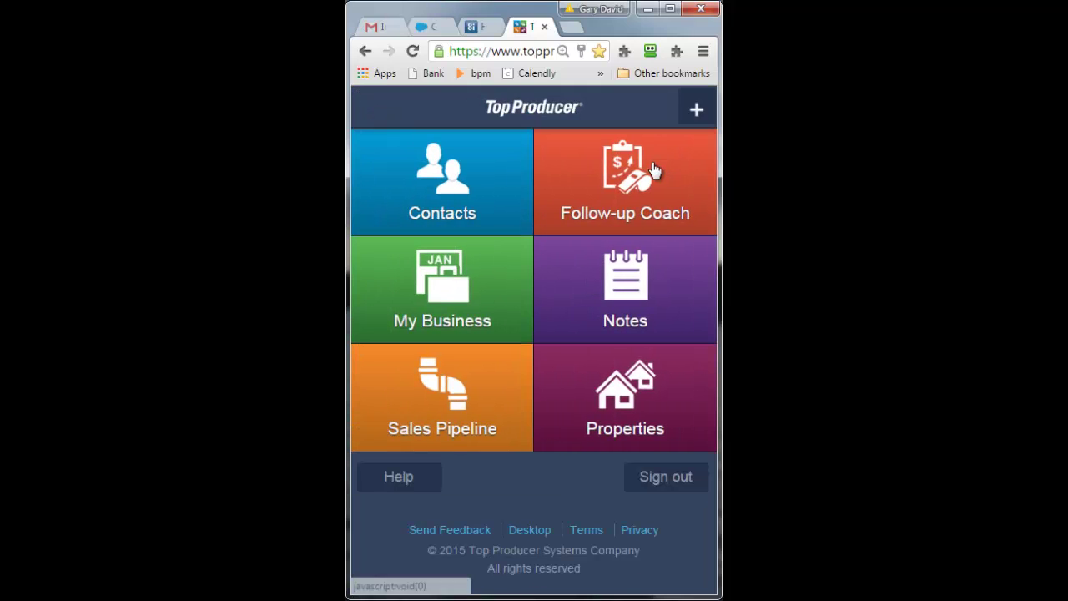
left_click(631, 404)
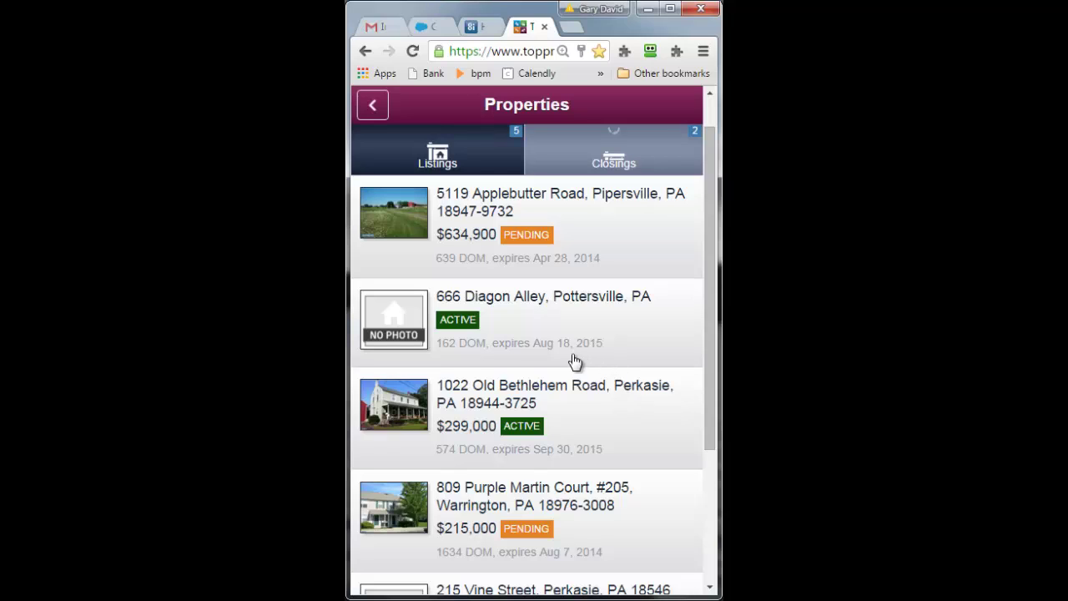
left_click(608, 160)
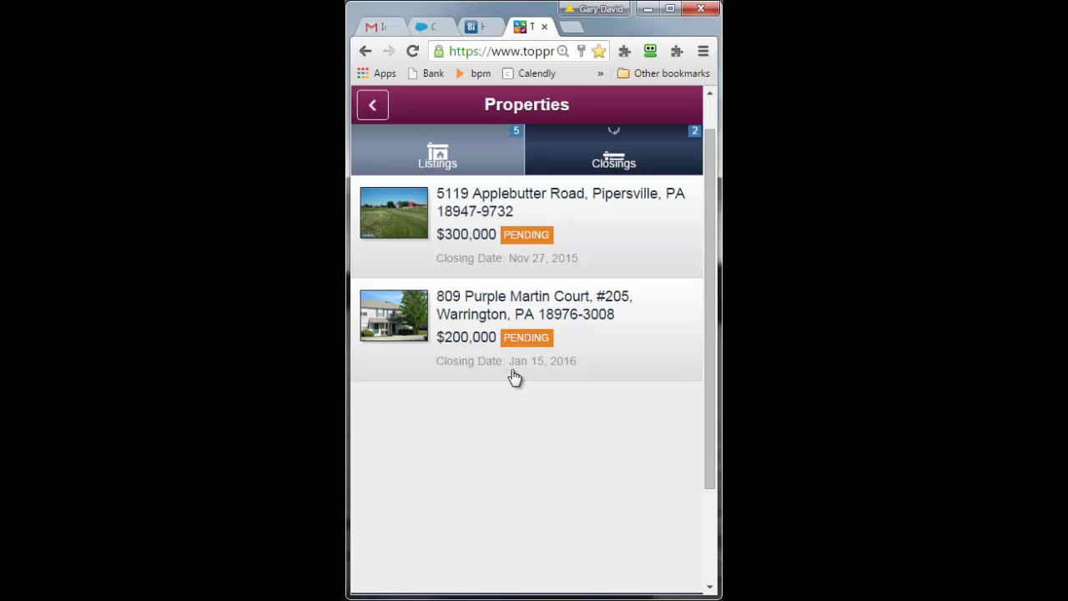
left_click(491, 298)
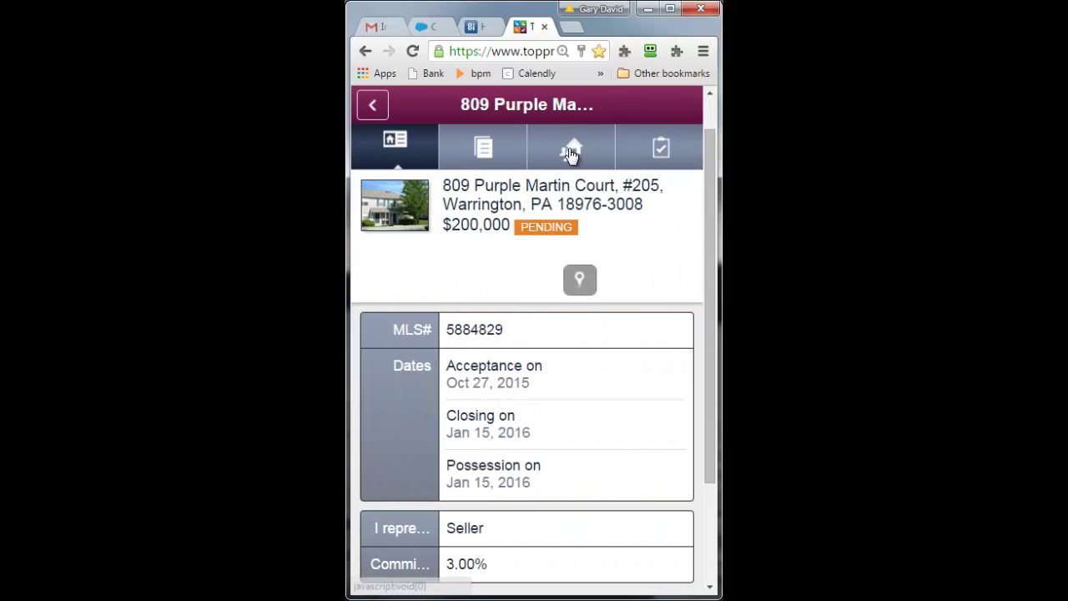
left_click(571, 156)
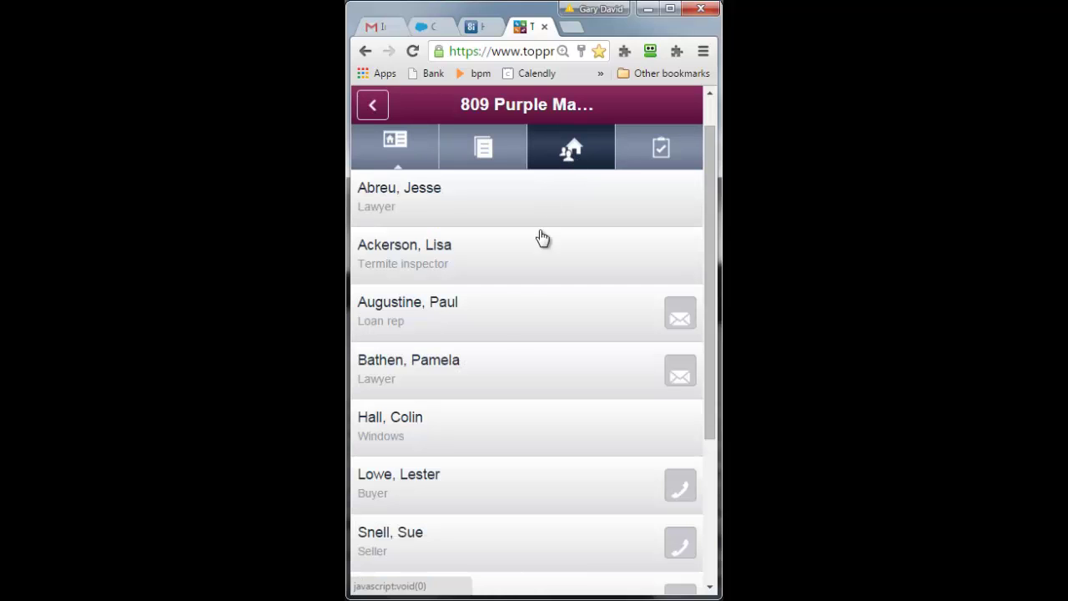
left_click(410, 312)
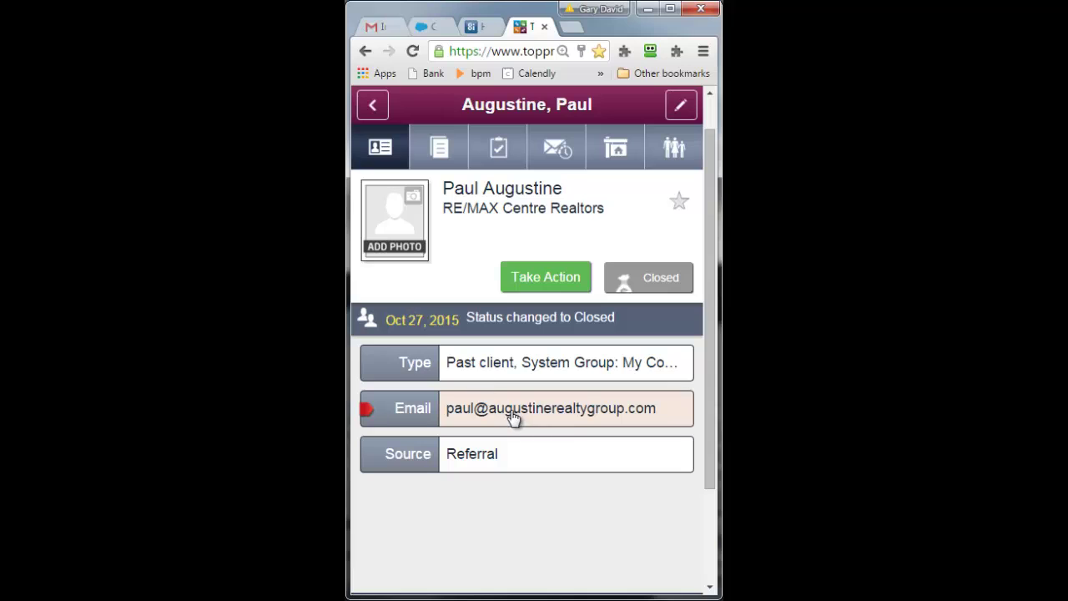
left_click(377, 108)
left_click(376, 107)
left_click(376, 106)
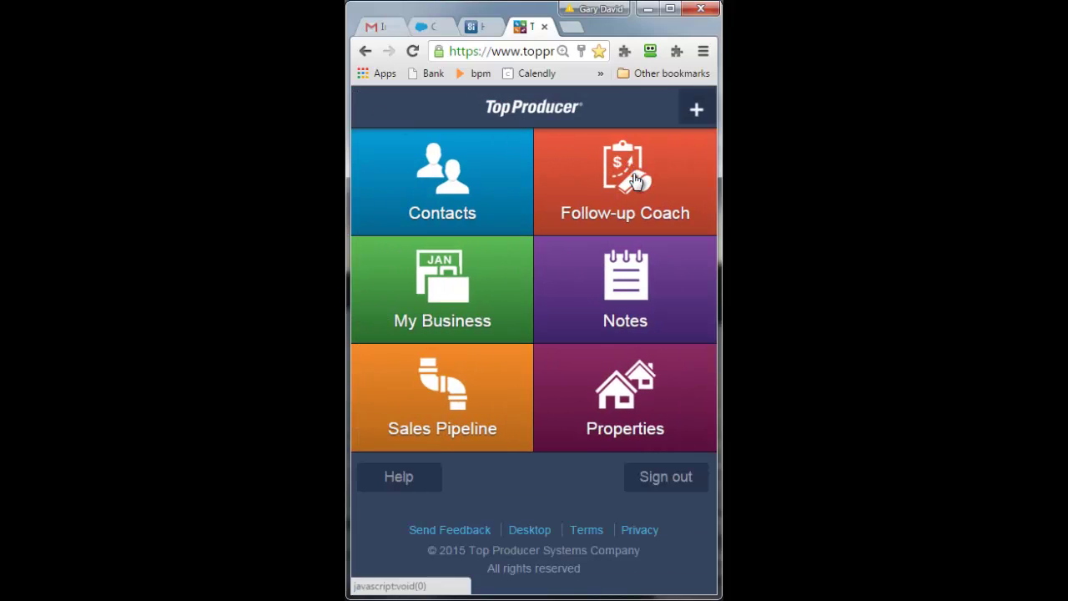
left_click(636, 181)
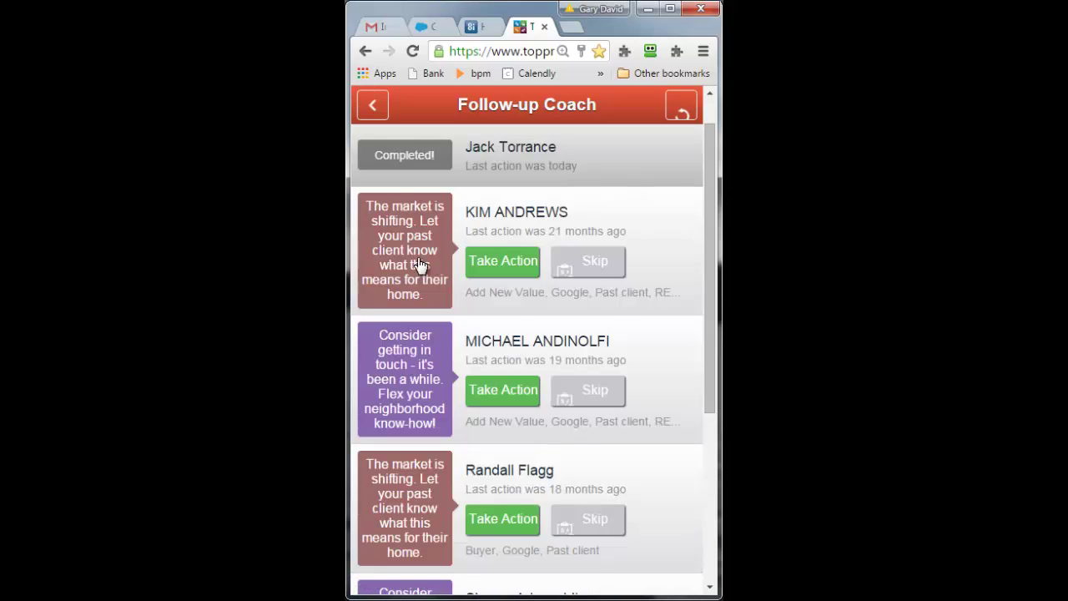
left_click(501, 265)
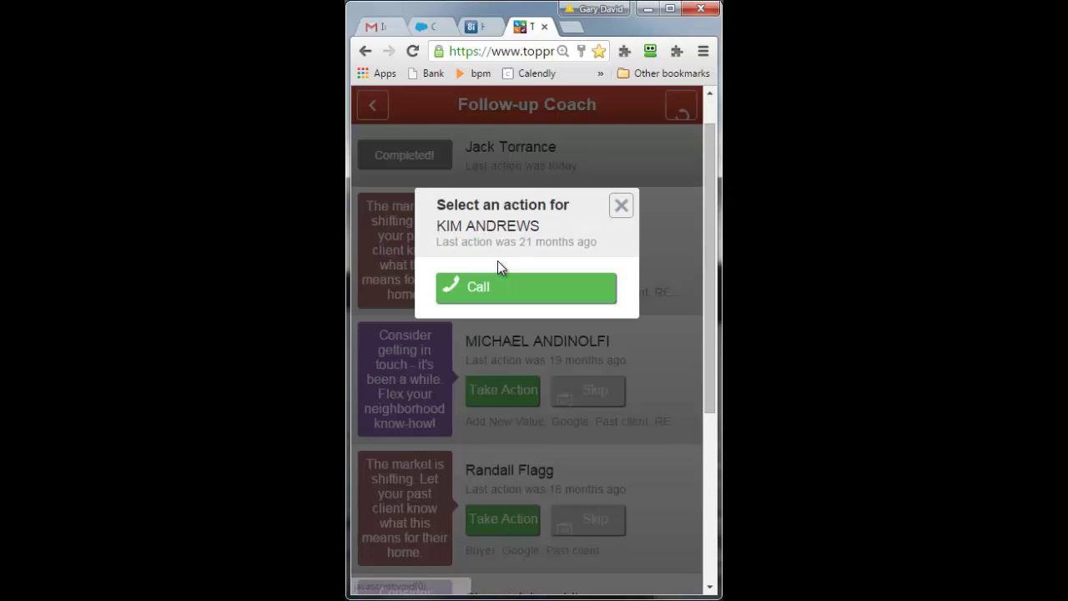
left_click(473, 288)
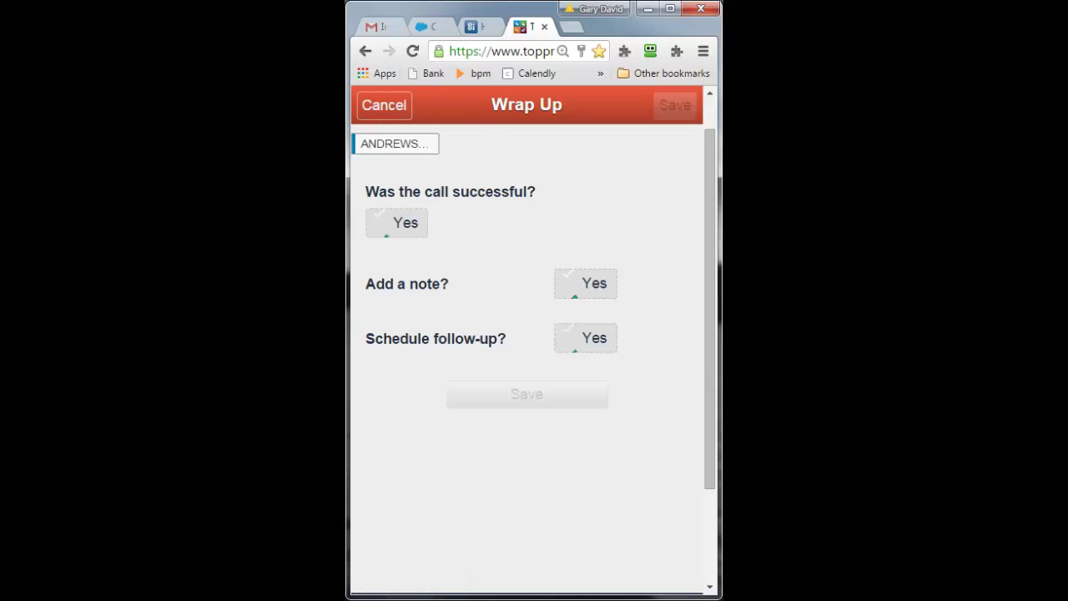
left_click(389, 235)
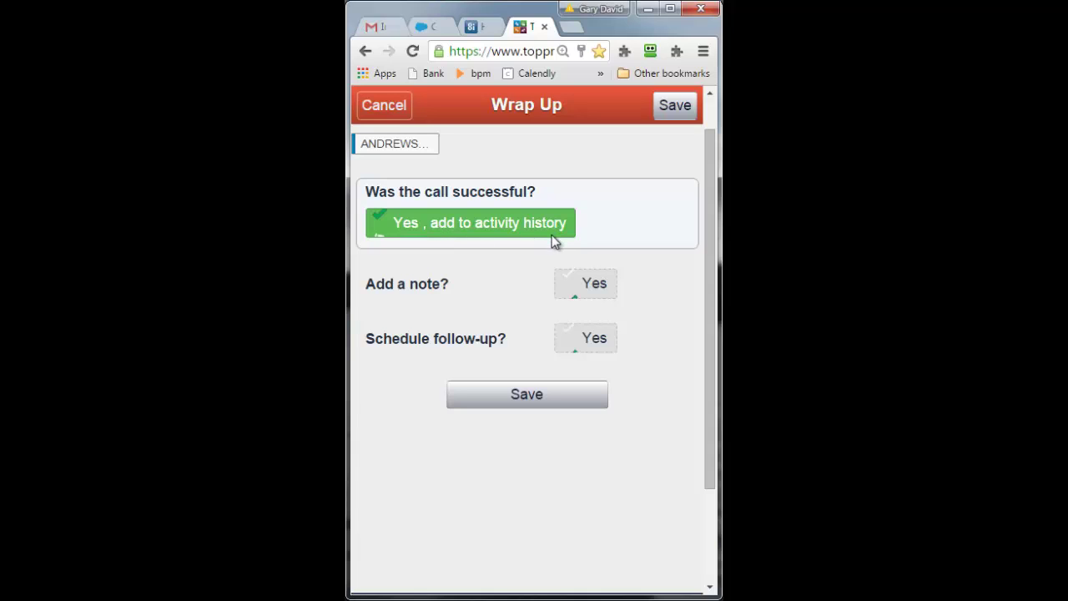
left_click(595, 283)
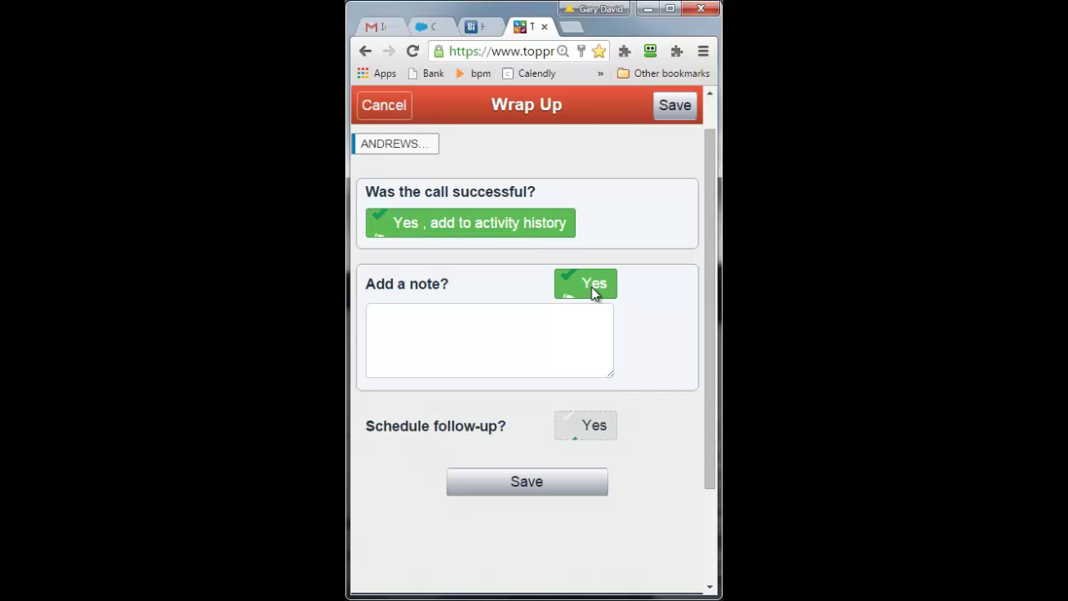
left_click(421, 325)
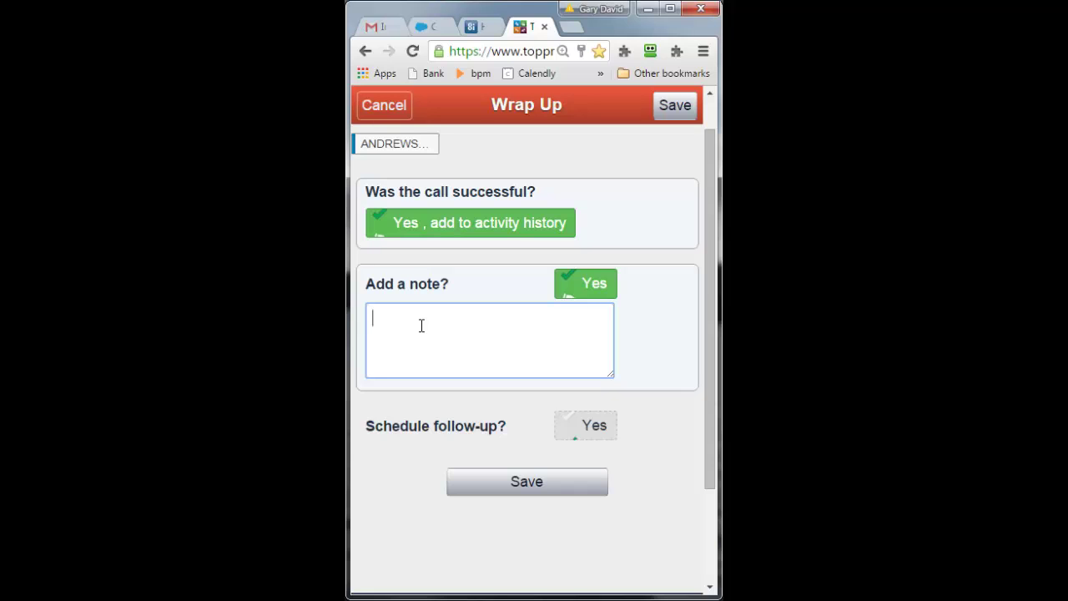
left_click(594, 425)
scroll(519, 484, "down", 2)
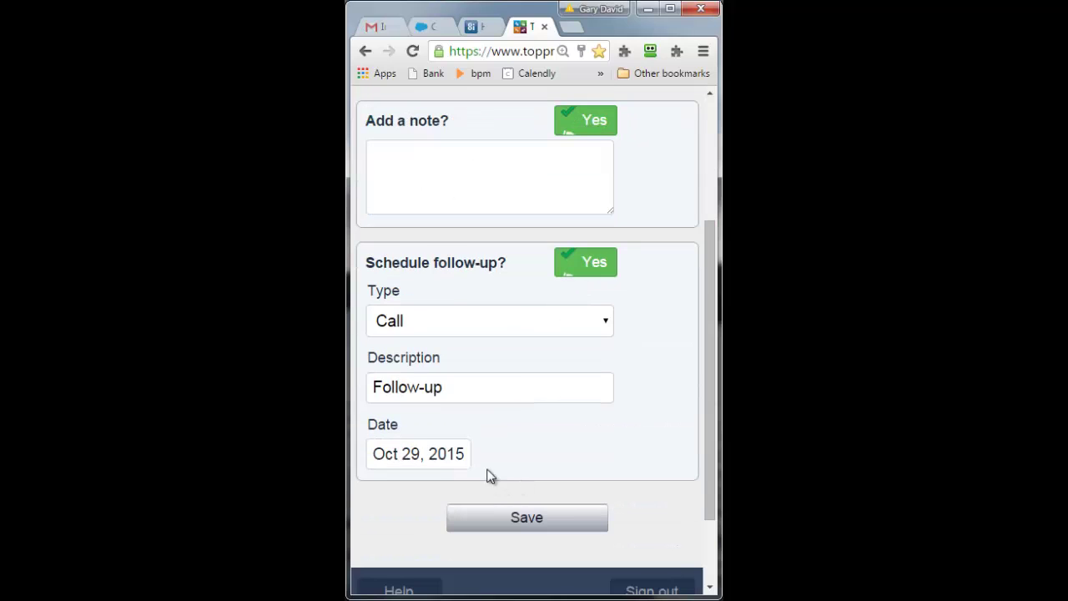
left_click(434, 456)
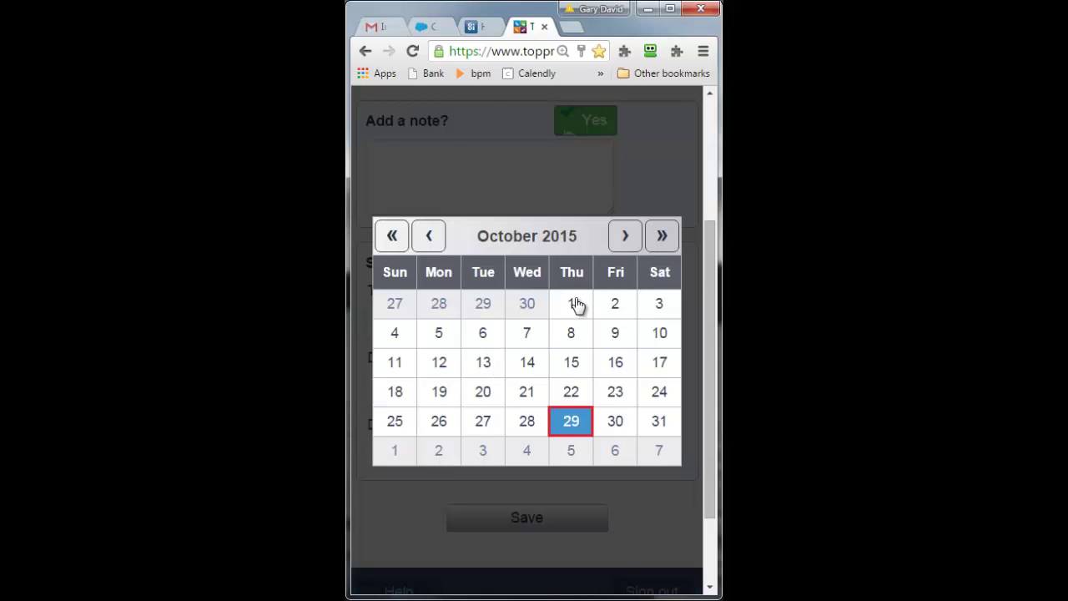
left_click(614, 185)
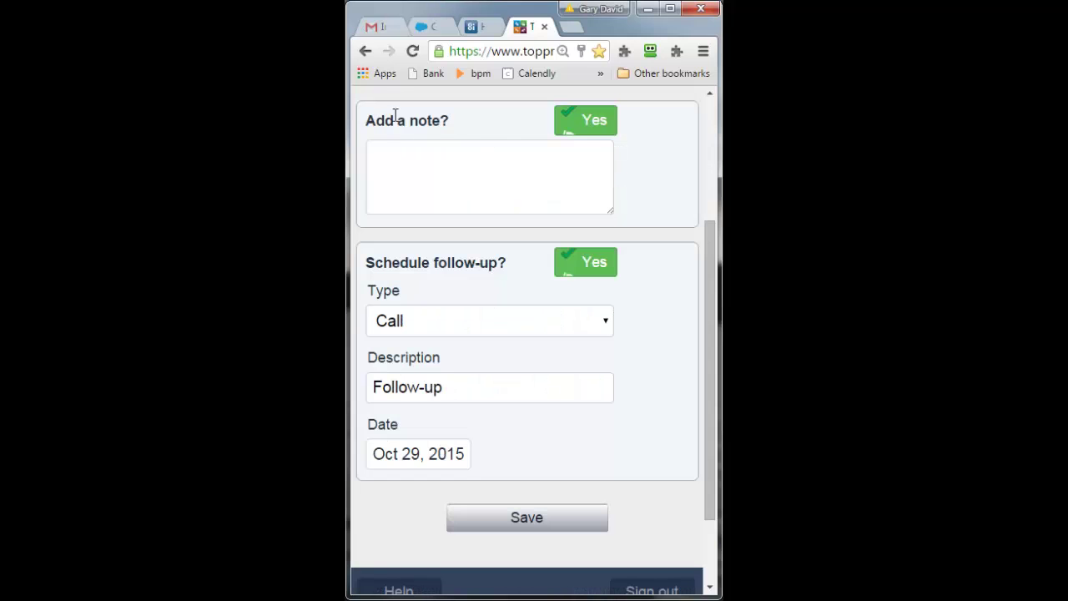
scroll(370, 161, "up", 3)
left_click(374, 155)
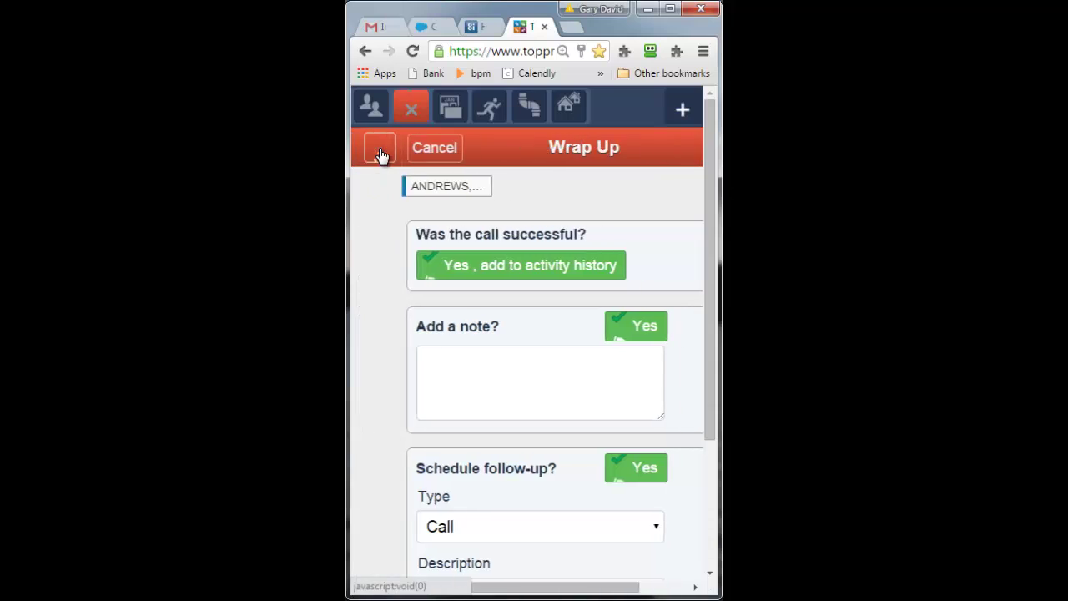
left_click(373, 117)
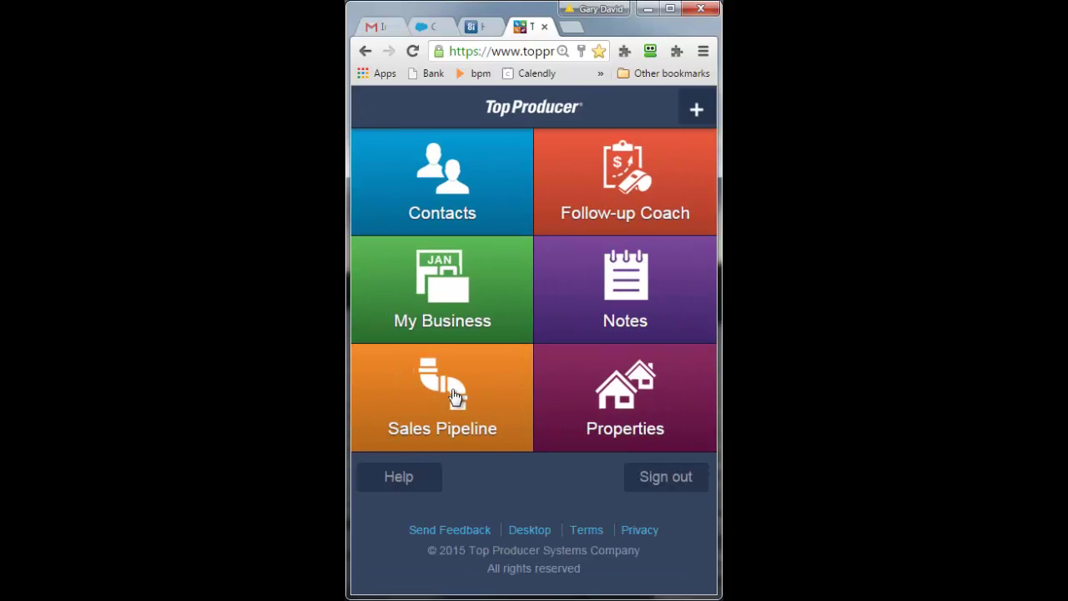
left_click(449, 393)
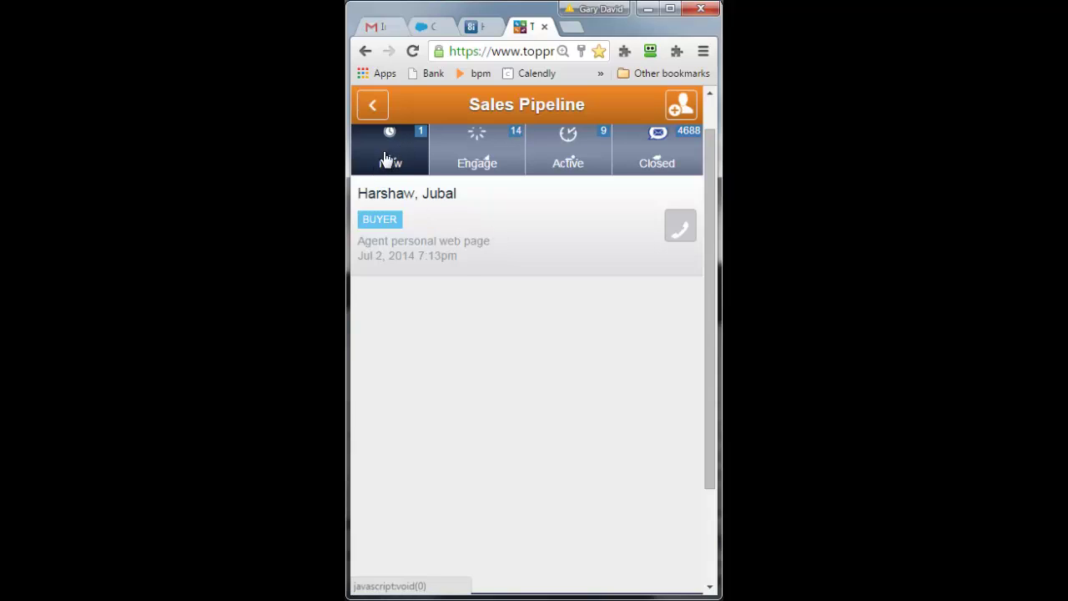
left_click(468, 231)
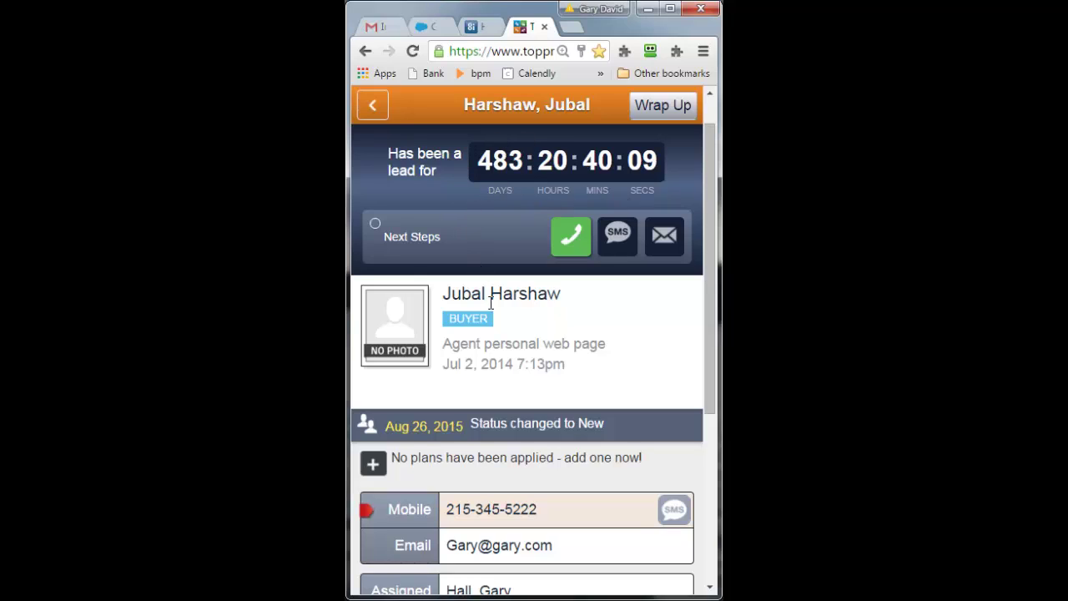
scroll(494, 322, "down", 4)
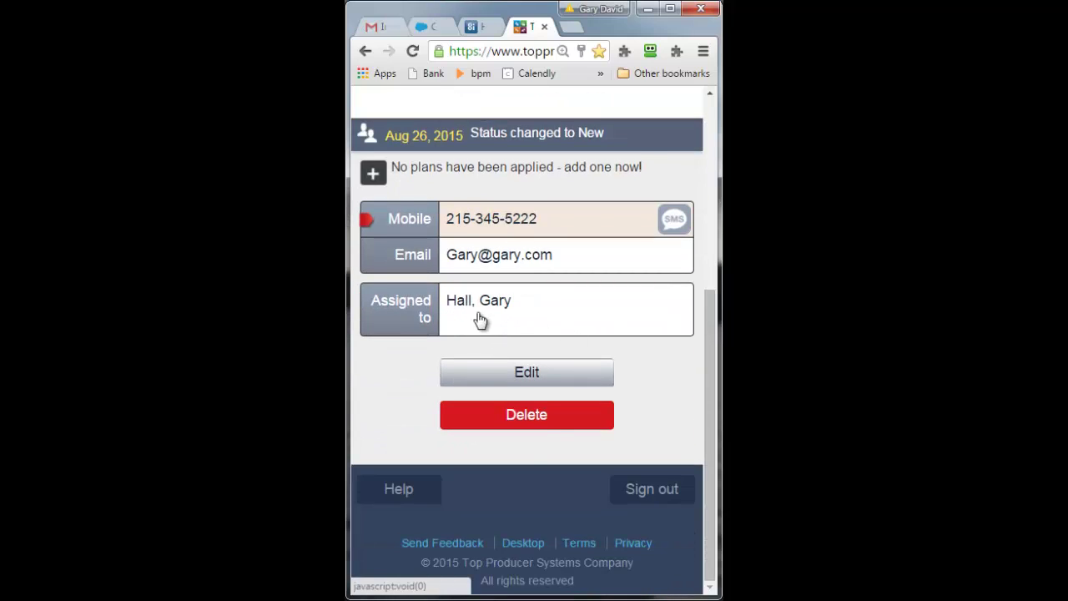
scroll(477, 319, "up", 1)
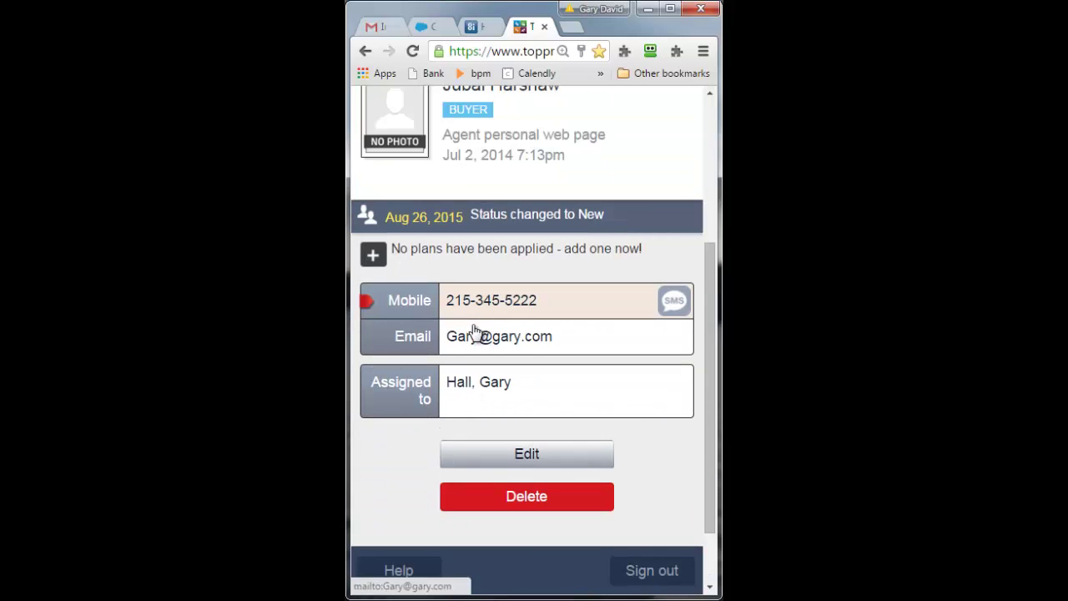
left_click(373, 257)
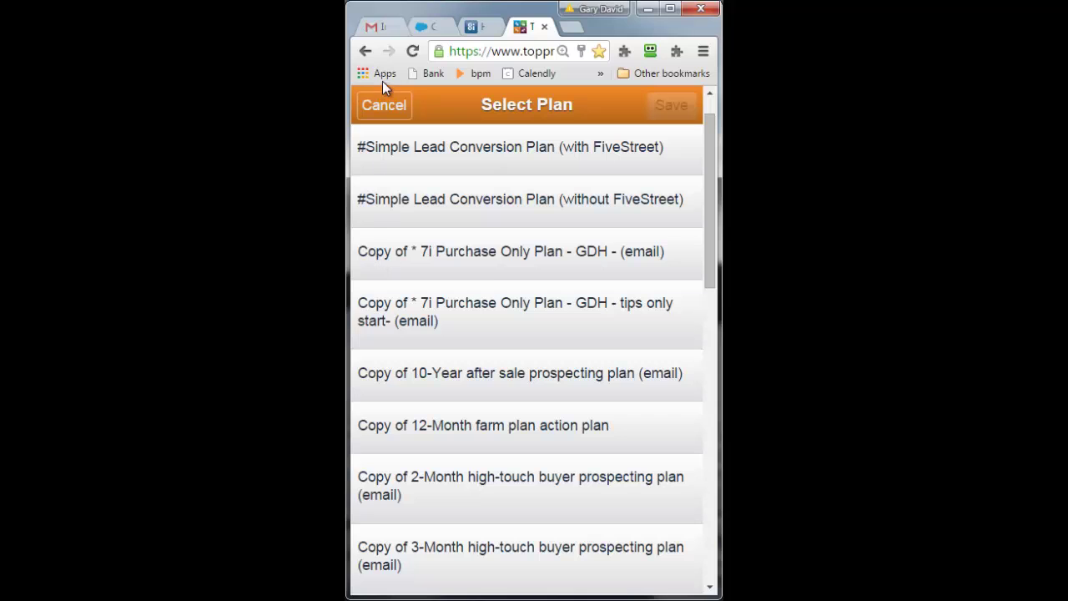
left_click(382, 103)
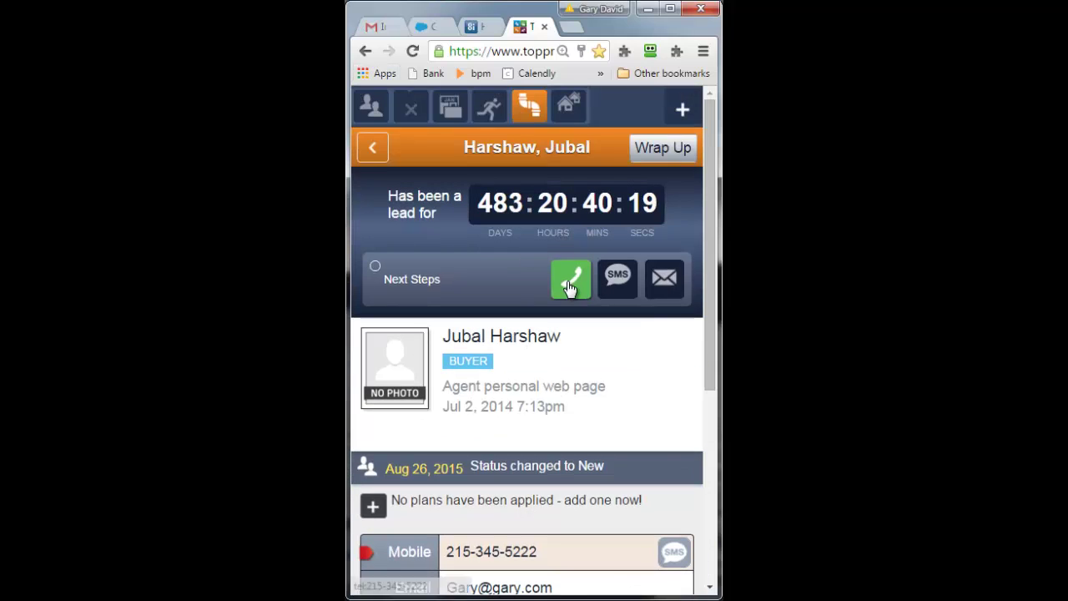
left_click(572, 279)
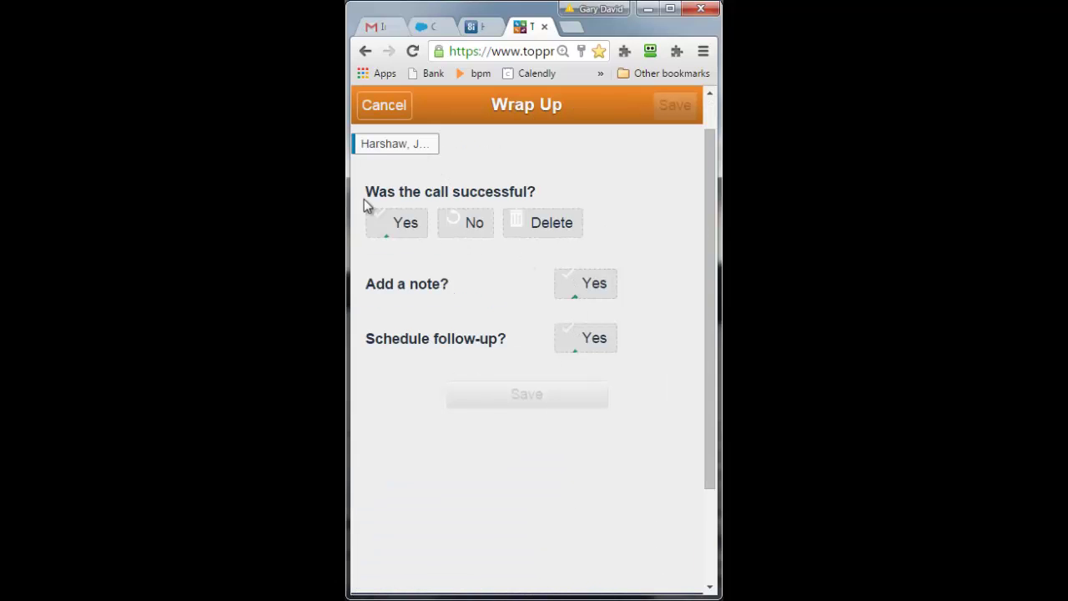
left_click(389, 109)
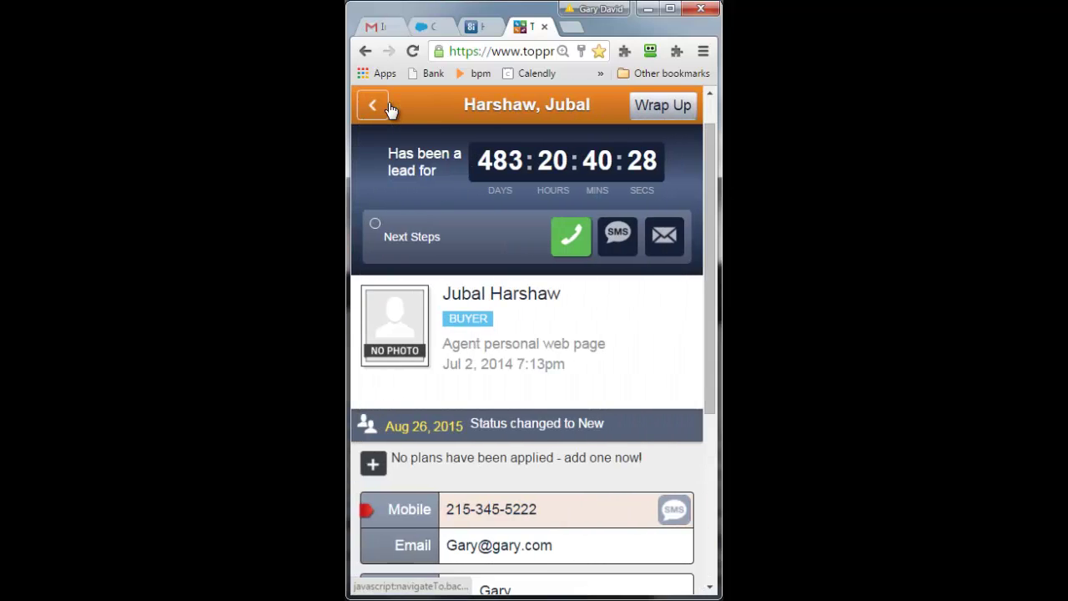
left_click(382, 106)
left_click(377, 106)
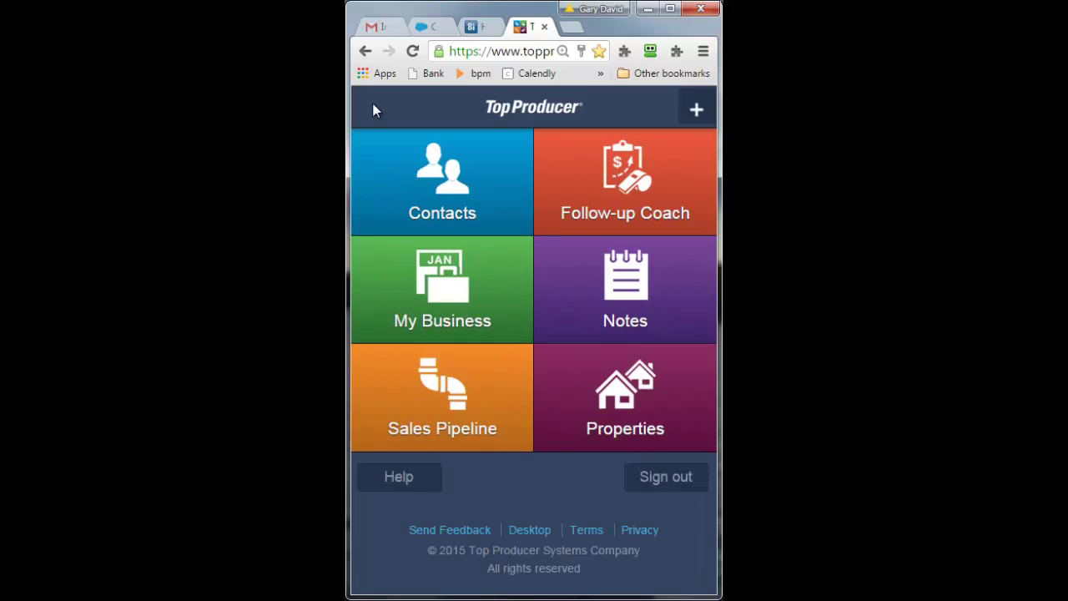